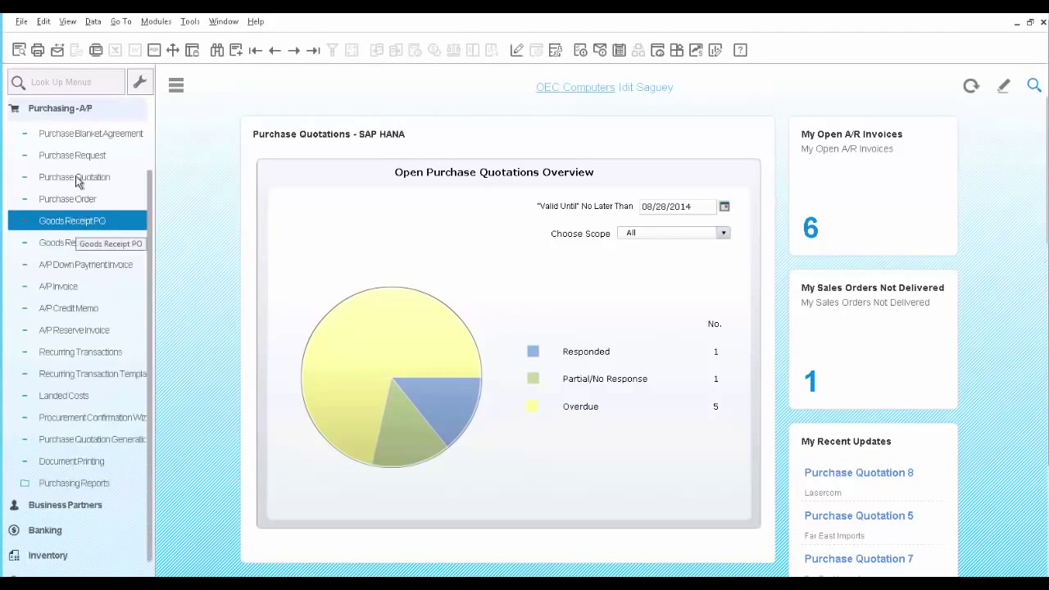
- Open the last purchase blanket agreement on record and review its header dates and description
{"action": "left_click", "coordinate": [75, 135]}
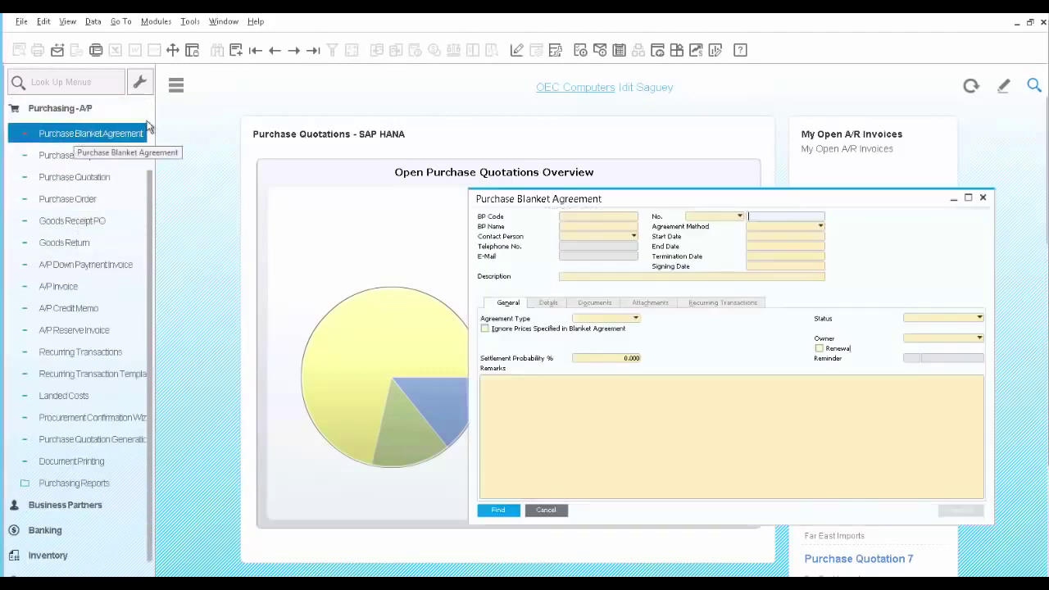
{"action": "left_click", "coordinate": [312, 51]}
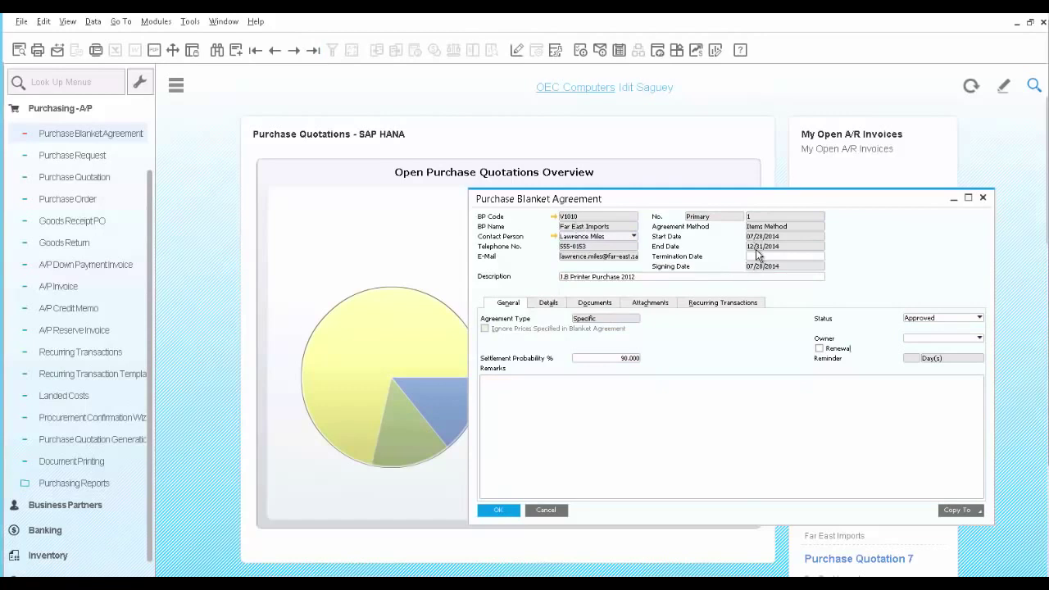
{"action": "left_click", "coordinate": [624, 280]}
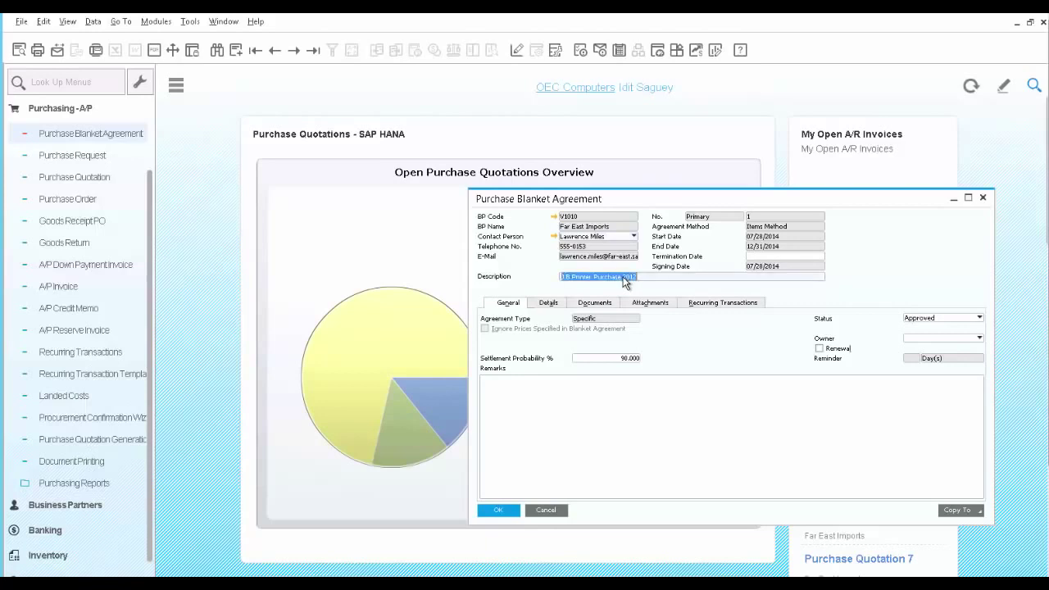
- Examine the agreement's item details, including the delivery schedule of item A00003 and the row of item A00004
{"action": "left_click", "coordinate": [542, 307]}
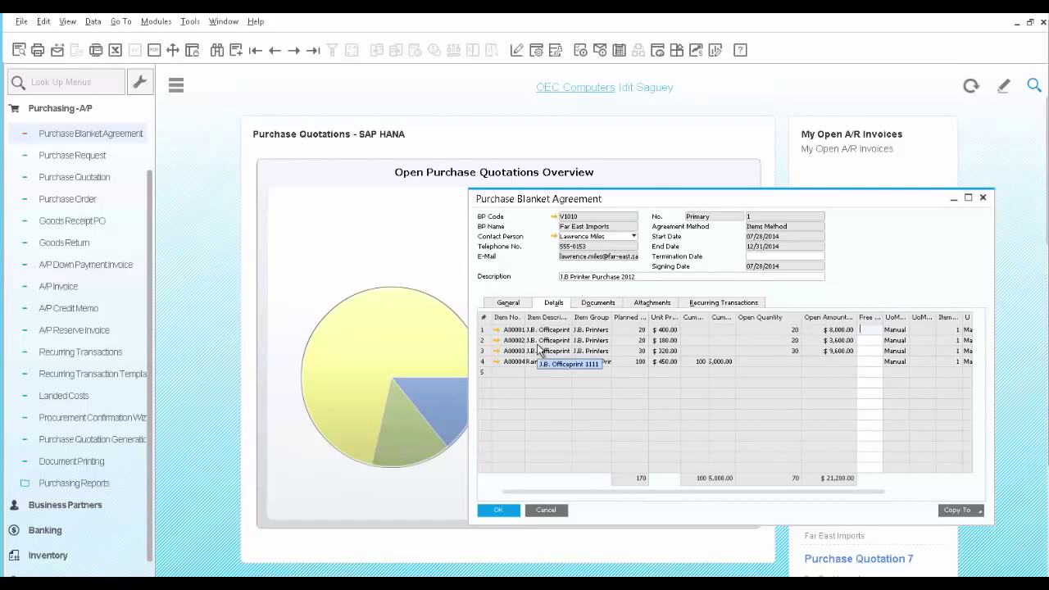
{"action": "double_click", "coordinate": [485, 354]}
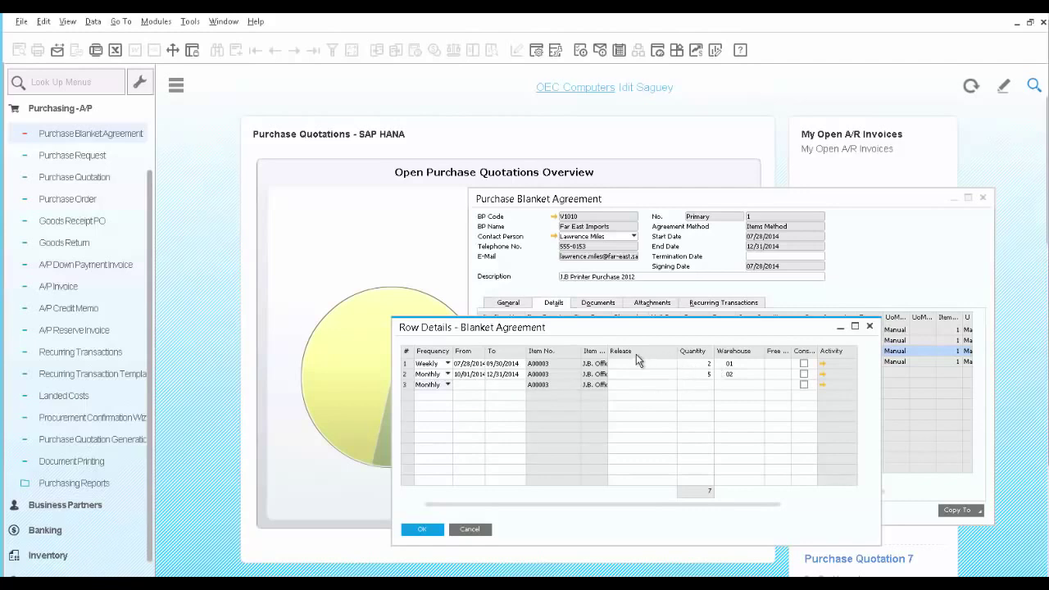
{"action": "left_click", "coordinate": [428, 526]}
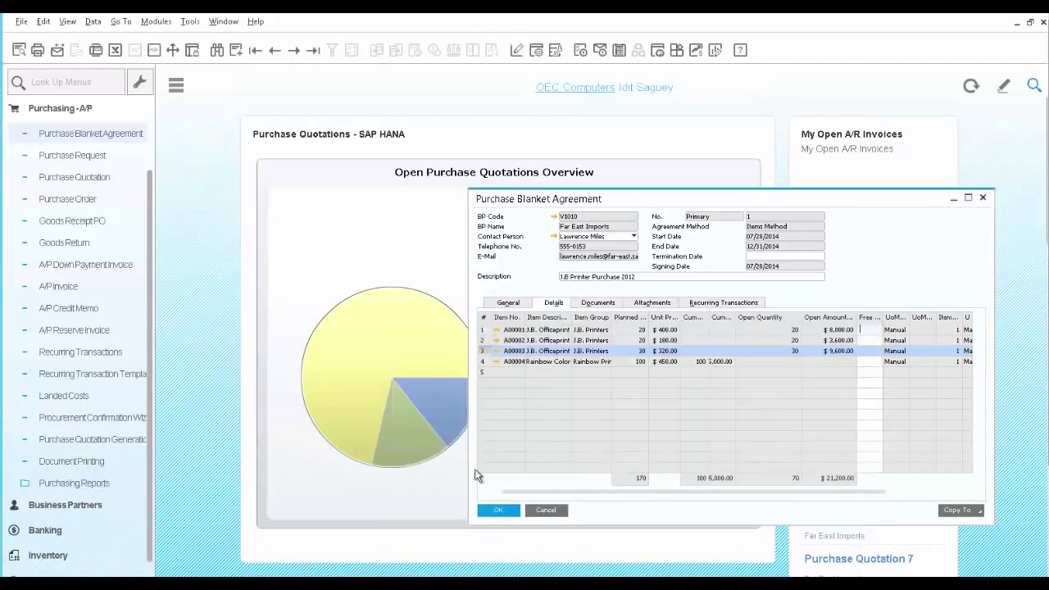
{"action": "left_click", "coordinate": [482, 362]}
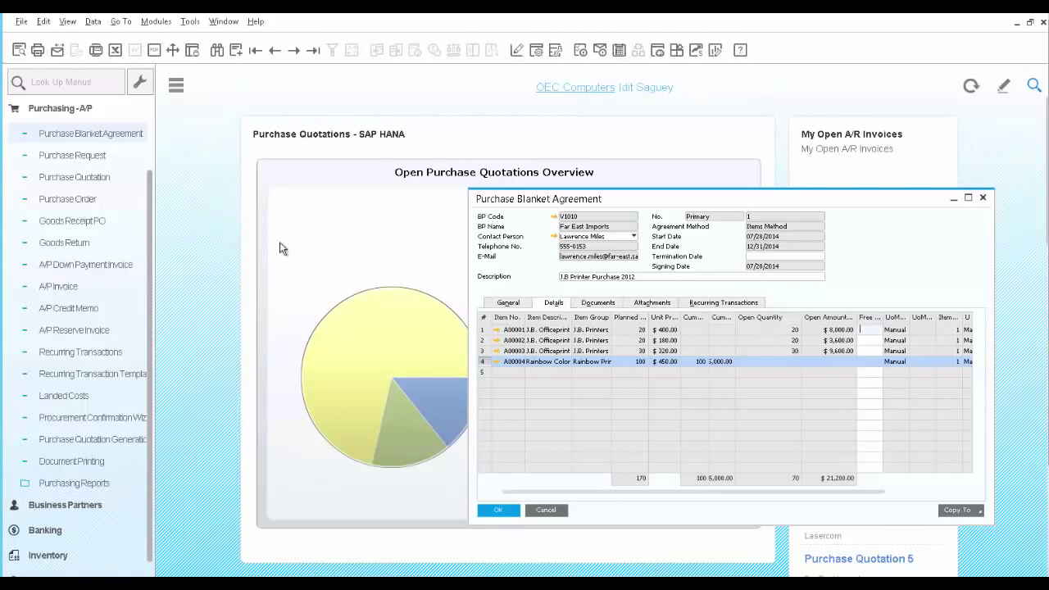
- Start a new purchase order for vendor V1010, Far East Imports
{"action": "left_click", "coordinate": [79, 201]}
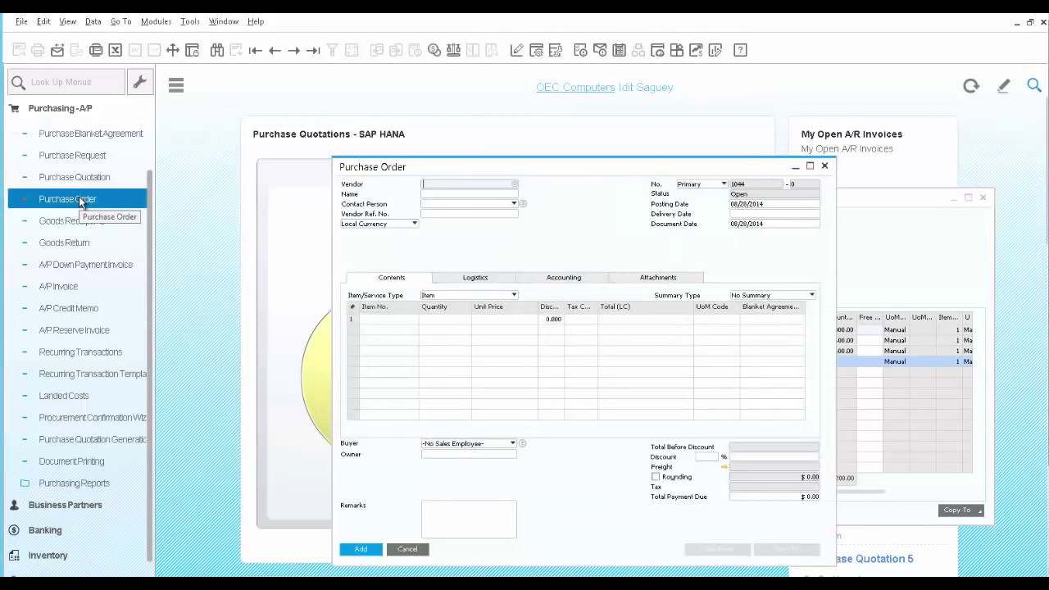
{"action": "left_click", "coordinate": [515, 184]}
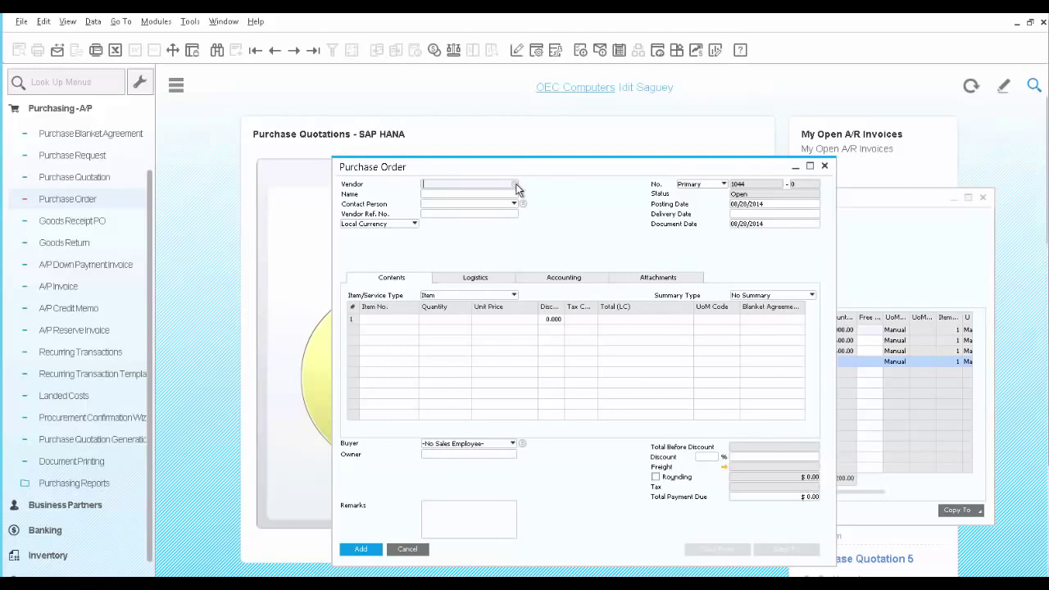
{"action": "left_click", "coordinate": [492, 317]}
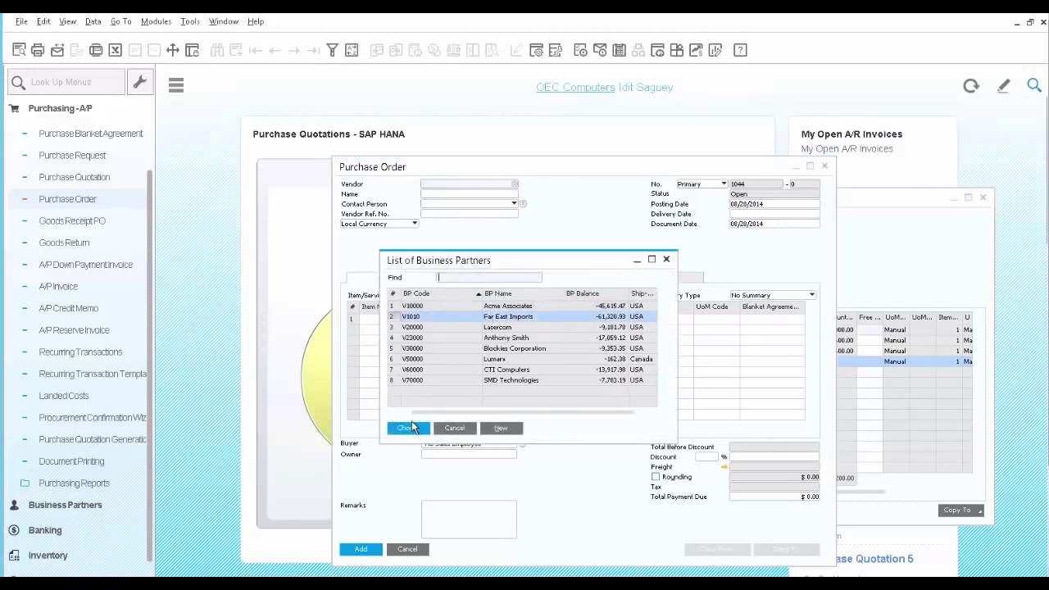
{"action": "left_click", "coordinate": [409, 429]}
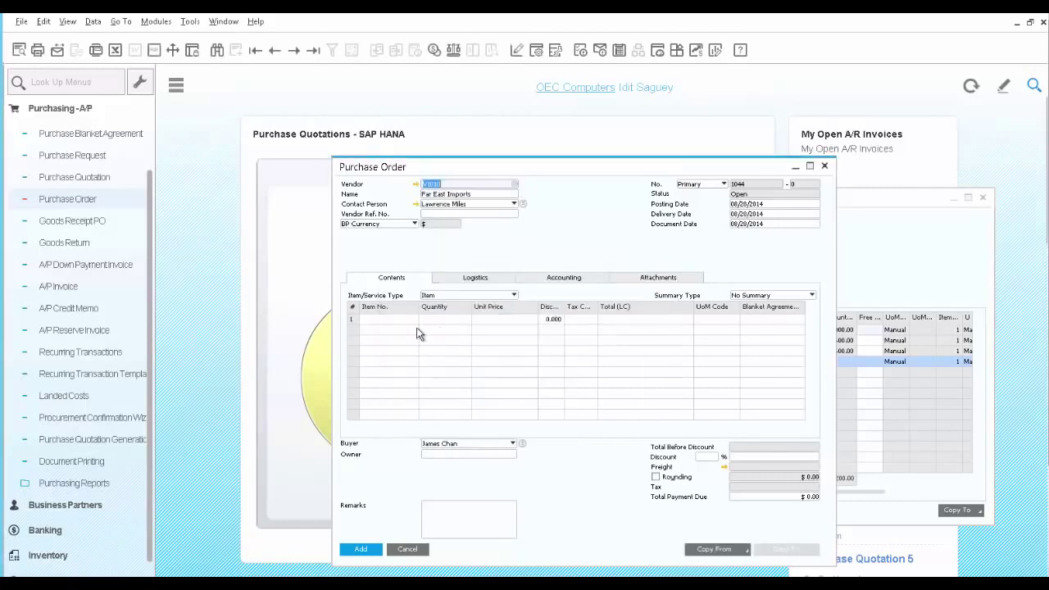
- Enter item A00001 in the first row of the purchase order
{"action": "left_click", "coordinate": [407, 319]}
{"action": "left_click", "coordinate": [415, 321]}
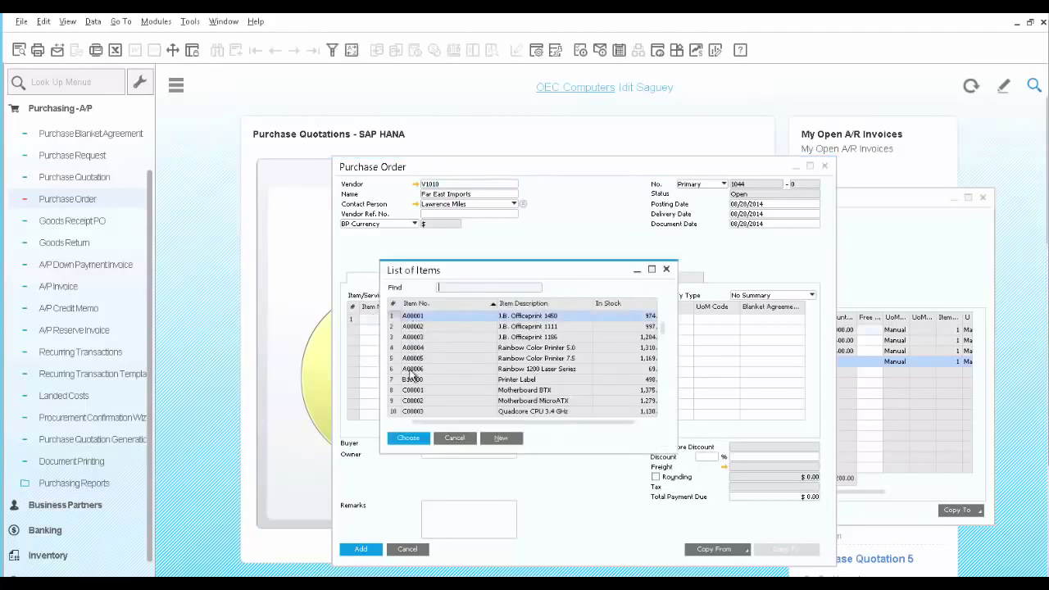
{"action": "left_click", "coordinate": [408, 438]}
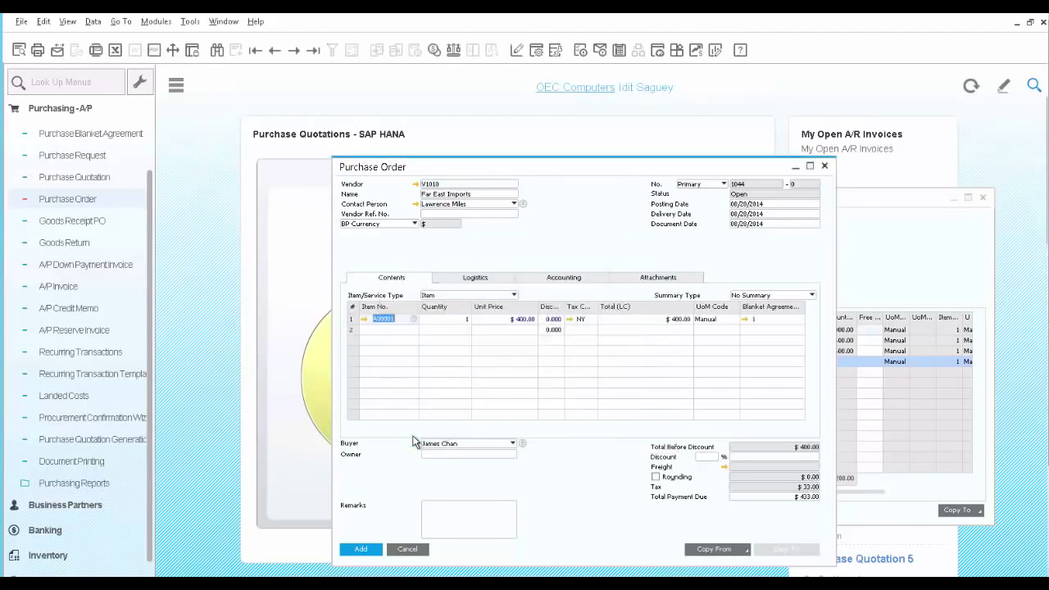
- Inspect the blanket agreement linked to the item row, close it and add the purchase order
{"action": "left_click", "coordinate": [744, 319]}
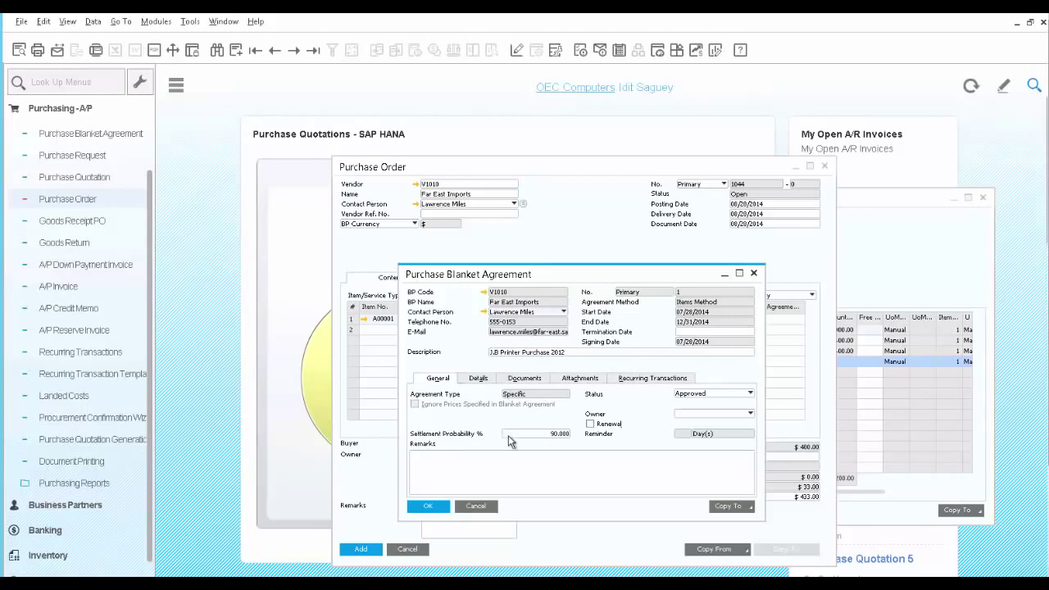
{"action": "left_click", "coordinate": [475, 506]}
{"action": "left_click", "coordinate": [361, 550]}
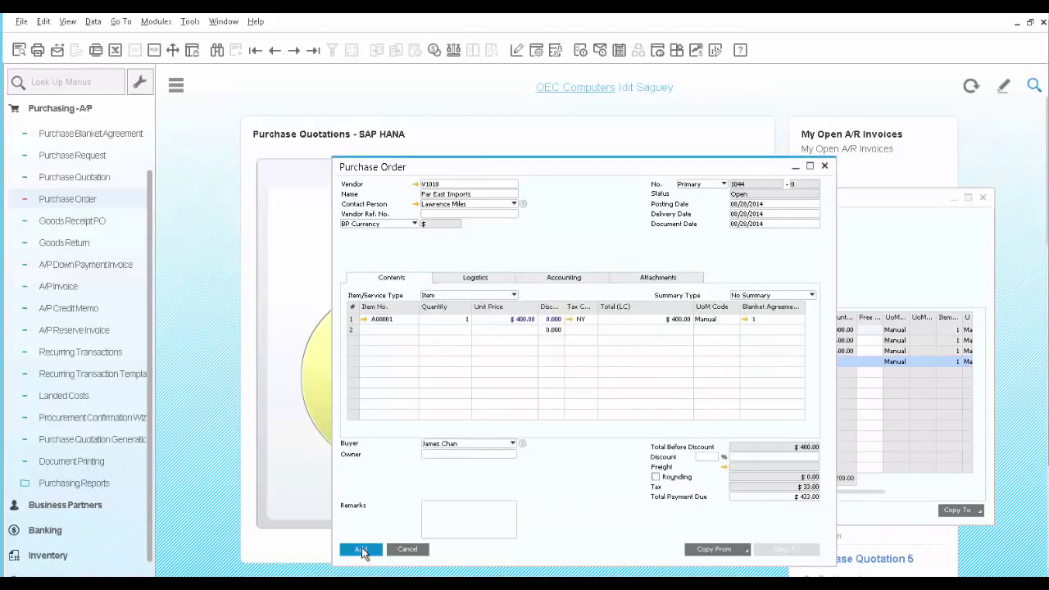
- Bring up the newly added purchase order, copy it to a goods receipt PO and add that receipt
{"action": "left_click", "coordinate": [312, 50]}
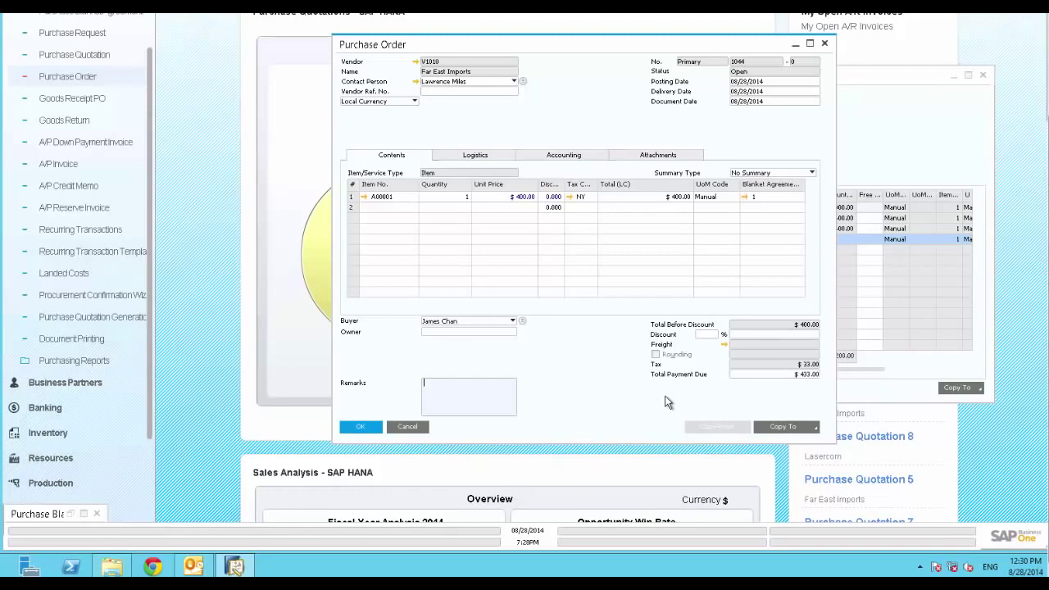
{"action": "left_click", "coordinate": [814, 428]}
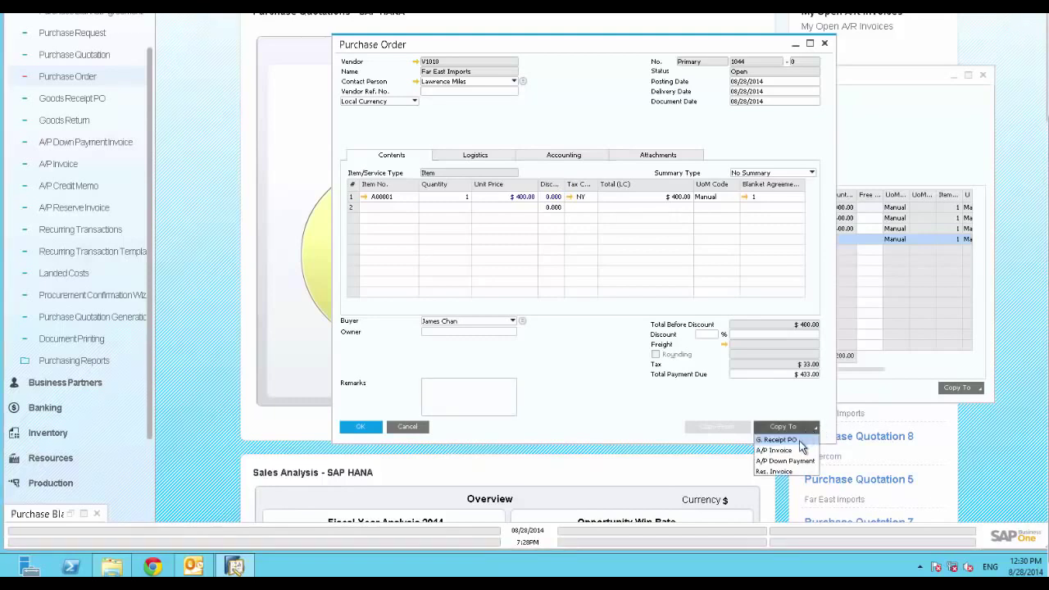
{"action": "left_click", "coordinate": [800, 443]}
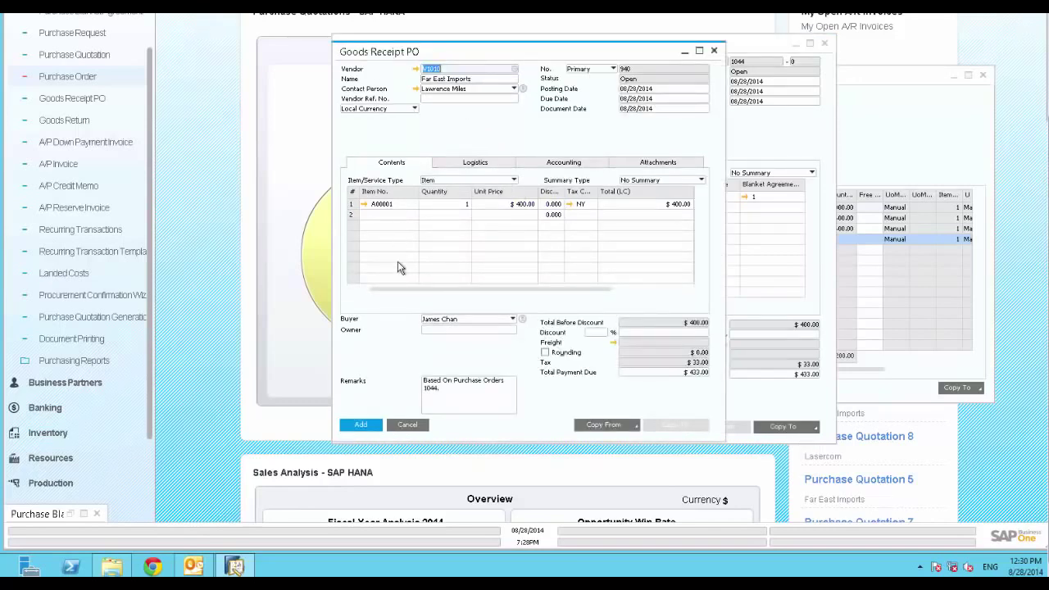
{"action": "left_click", "coordinate": [359, 423]}
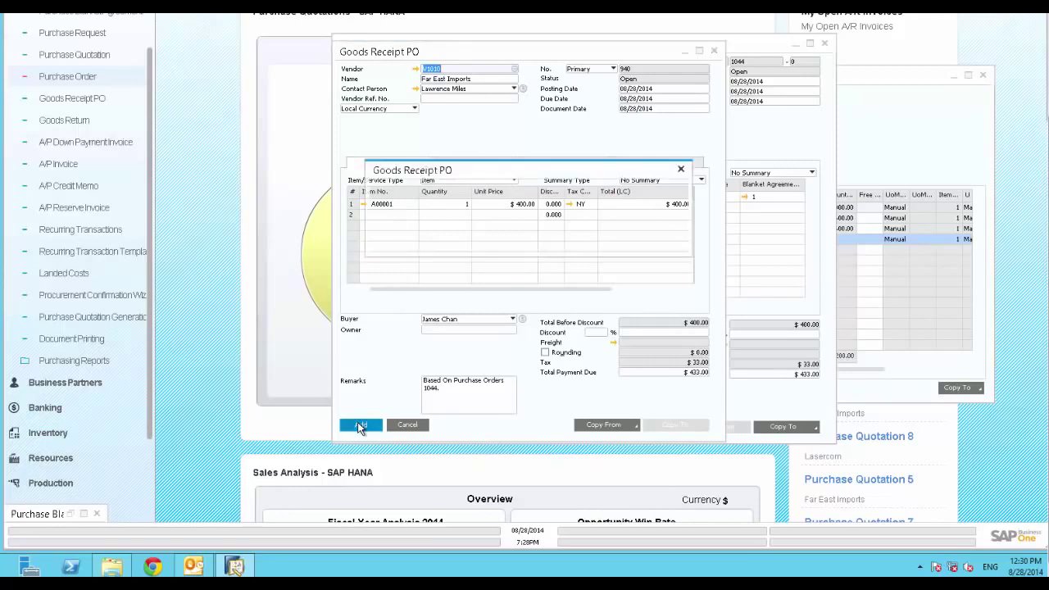
{"action": "left_click", "coordinate": [396, 240]}
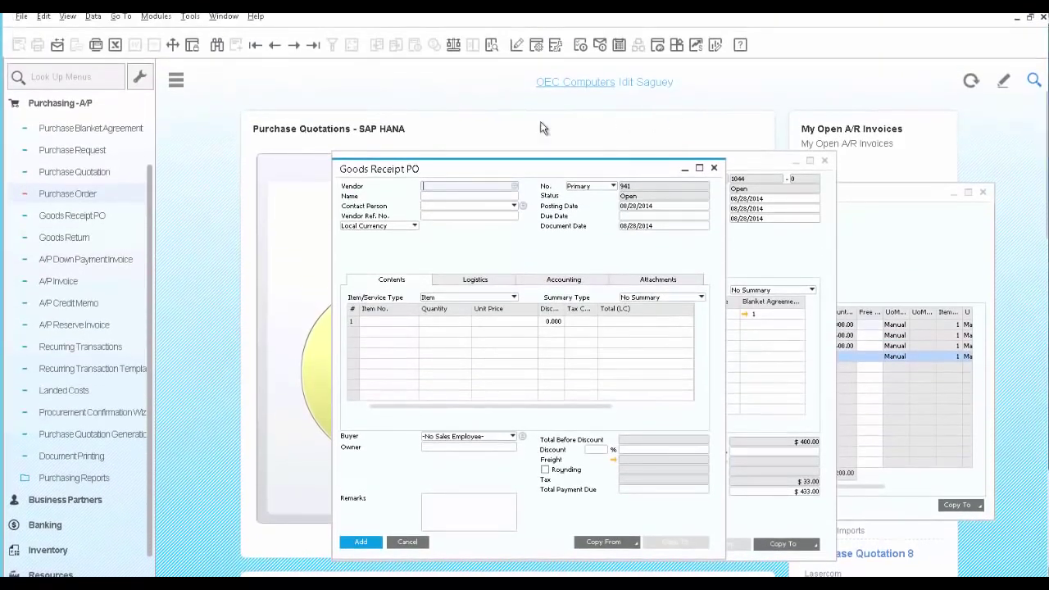
- Bring up the newly added goods receipt PO, copy it to an A/P invoice and add that invoice
{"action": "left_click", "coordinate": [312, 45]}
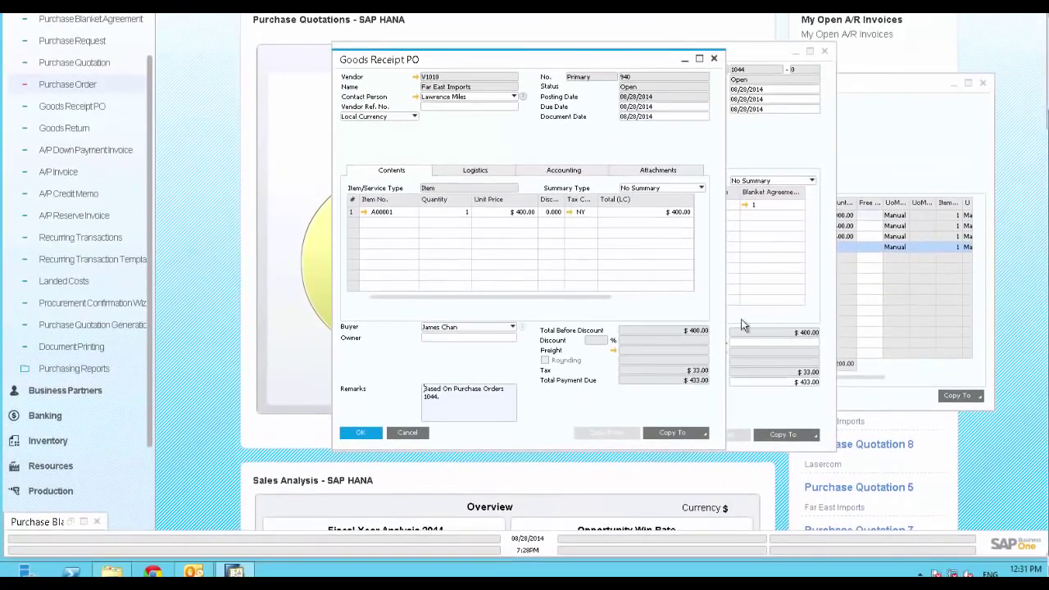
{"action": "left_click", "coordinate": [702, 434]}
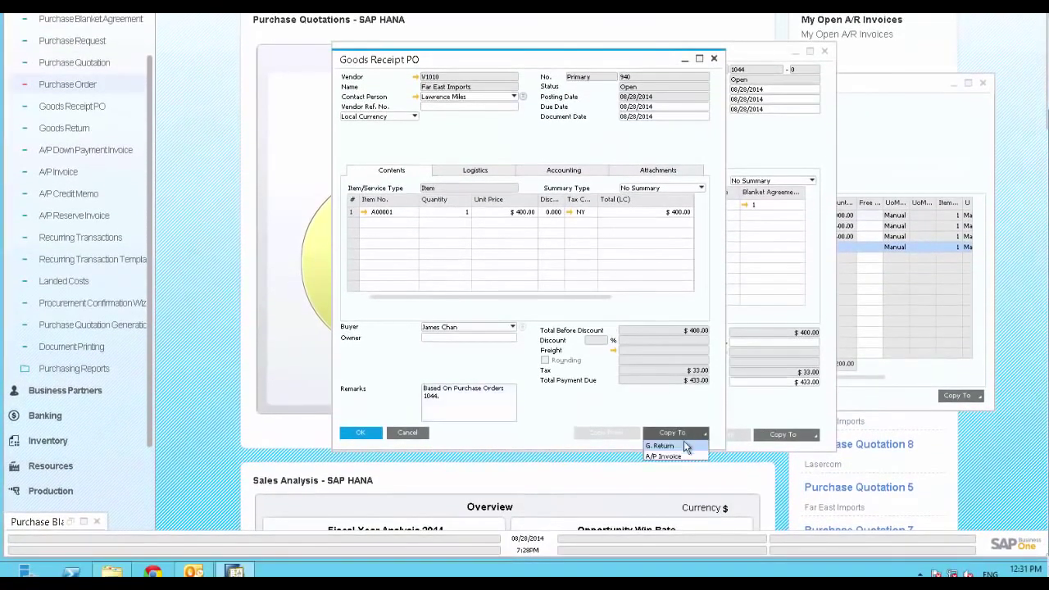
{"action": "left_click", "coordinate": [678, 455]}
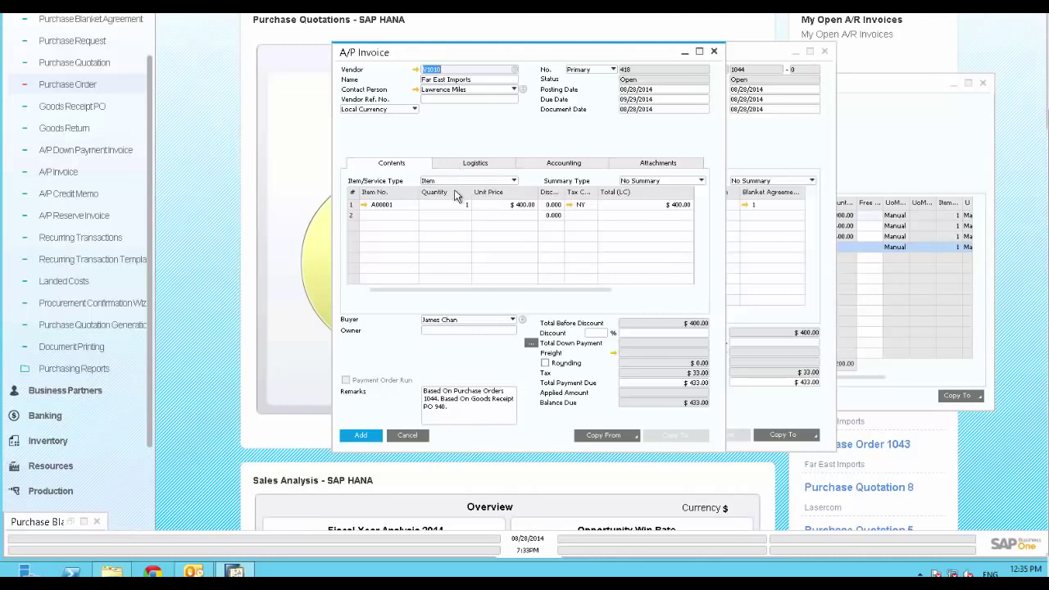
{"action": "left_click", "coordinate": [363, 439]}
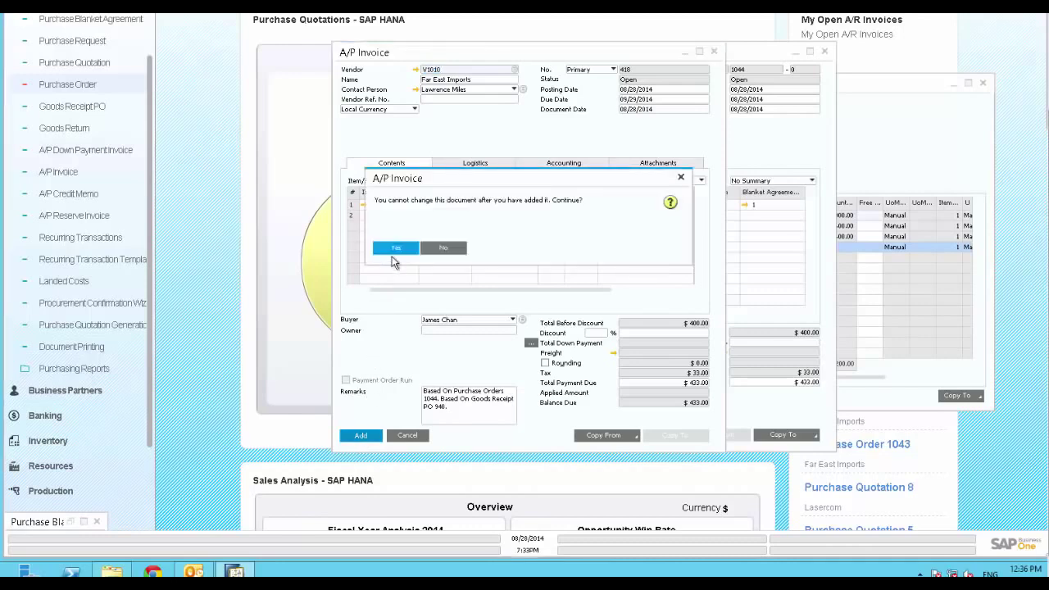
{"action": "left_click", "coordinate": [395, 248]}
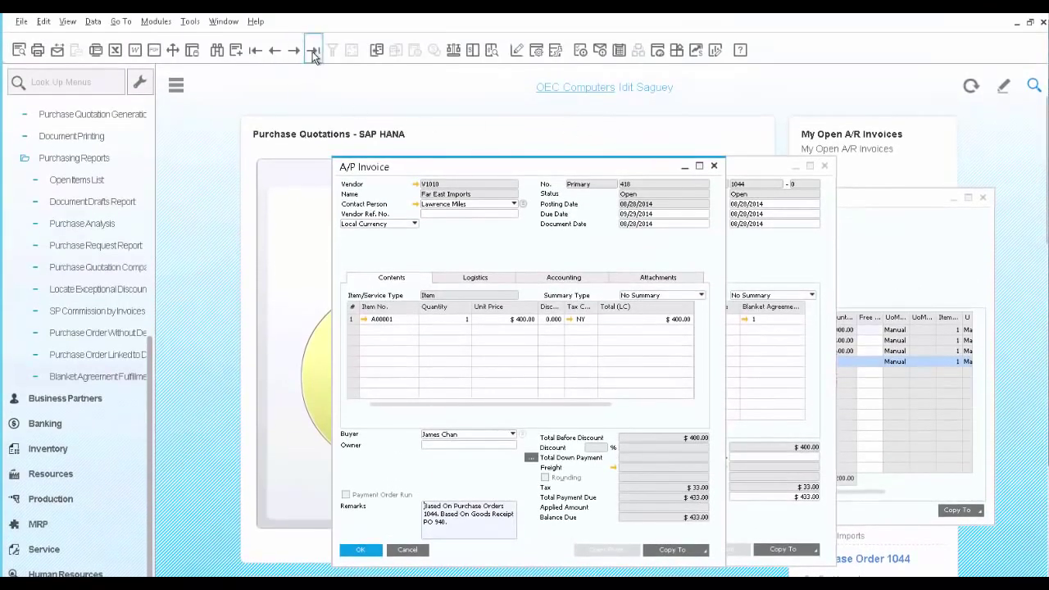
- Examine the new A/P invoice's relationship map and view the purchase order it originates from, closing both when done
{"action": "right_click", "coordinate": [471, 245]}
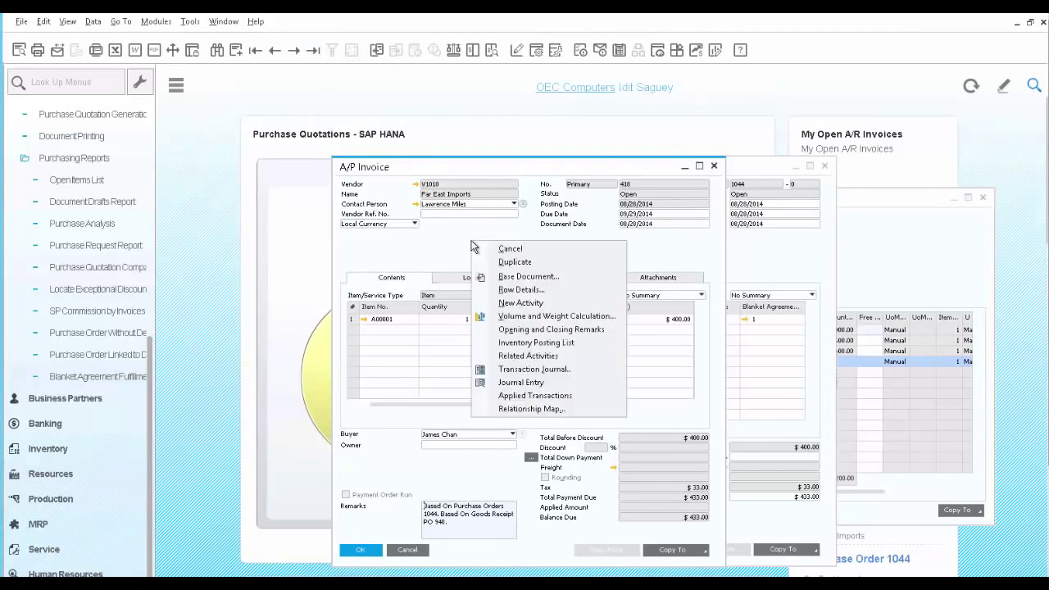
{"action": "left_click", "coordinate": [525, 410]}
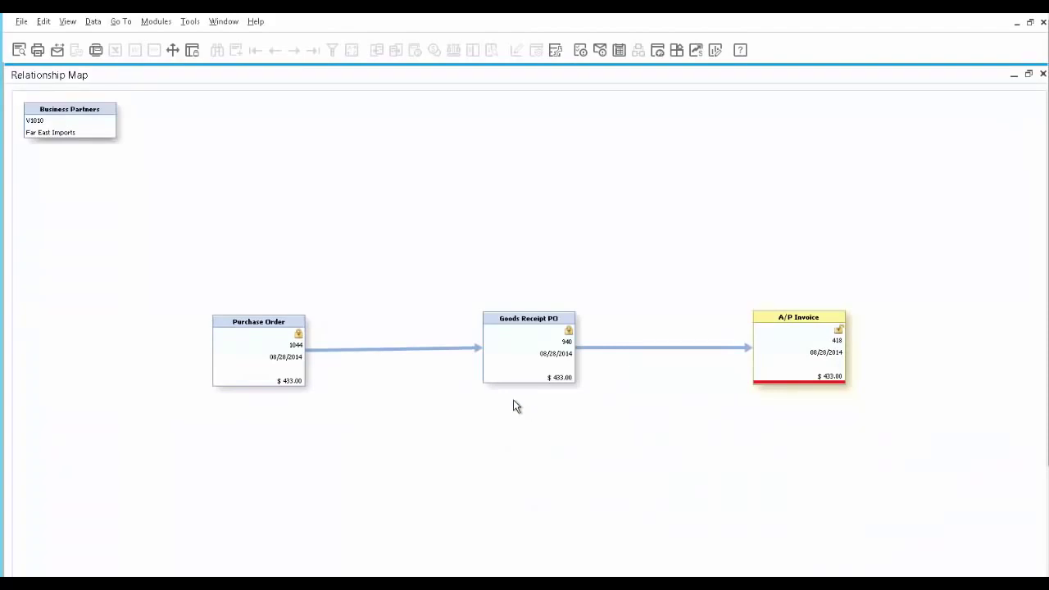
{"action": "double_click", "coordinate": [269, 357]}
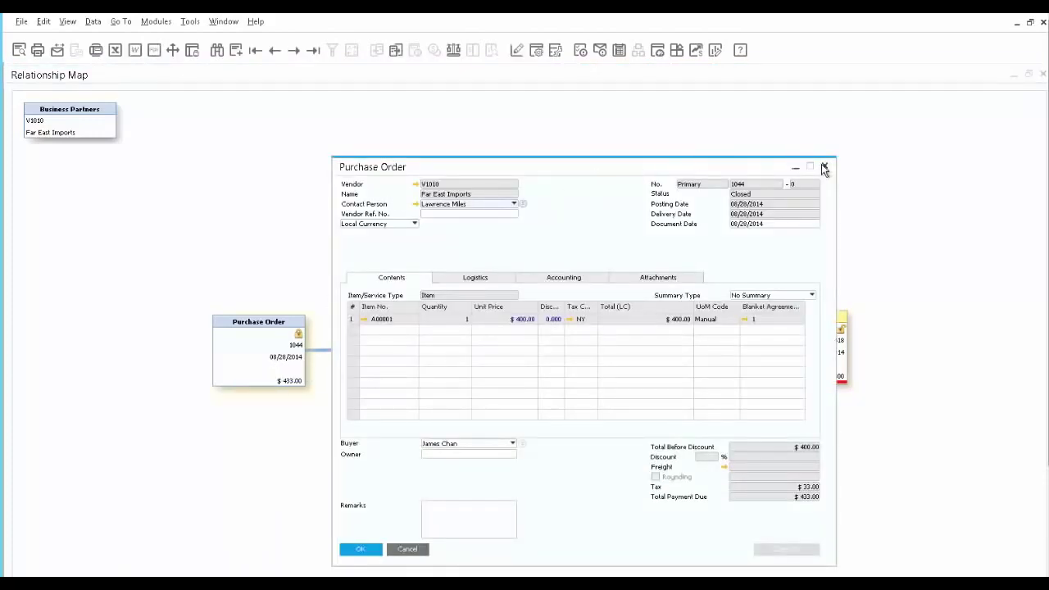
{"action": "left_click", "coordinate": [823, 169]}
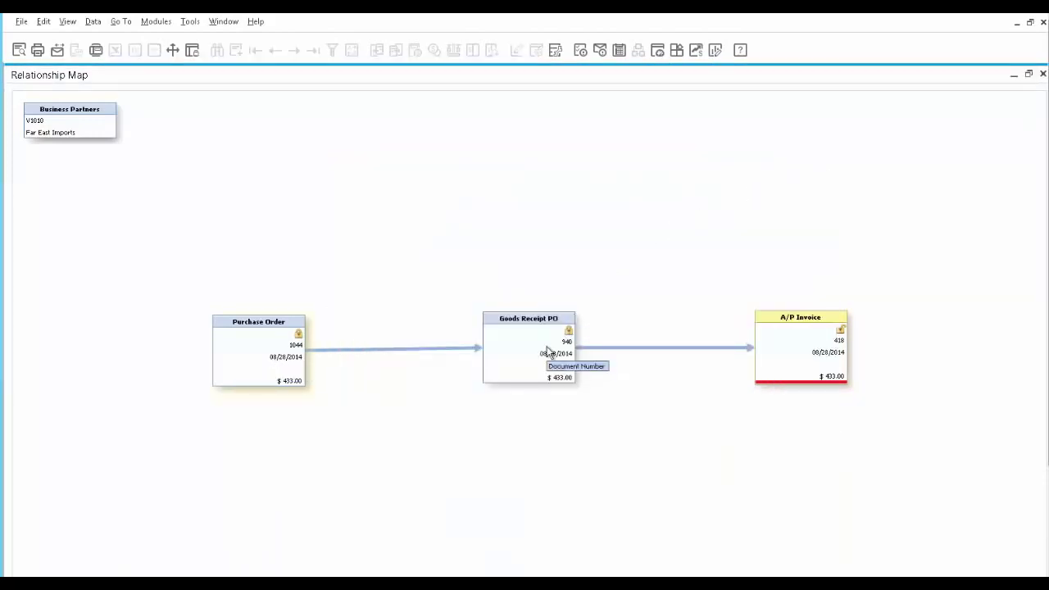
{"action": "left_click_drag", "start_coordinate": [809, 346], "coordinate": [807, 359]}
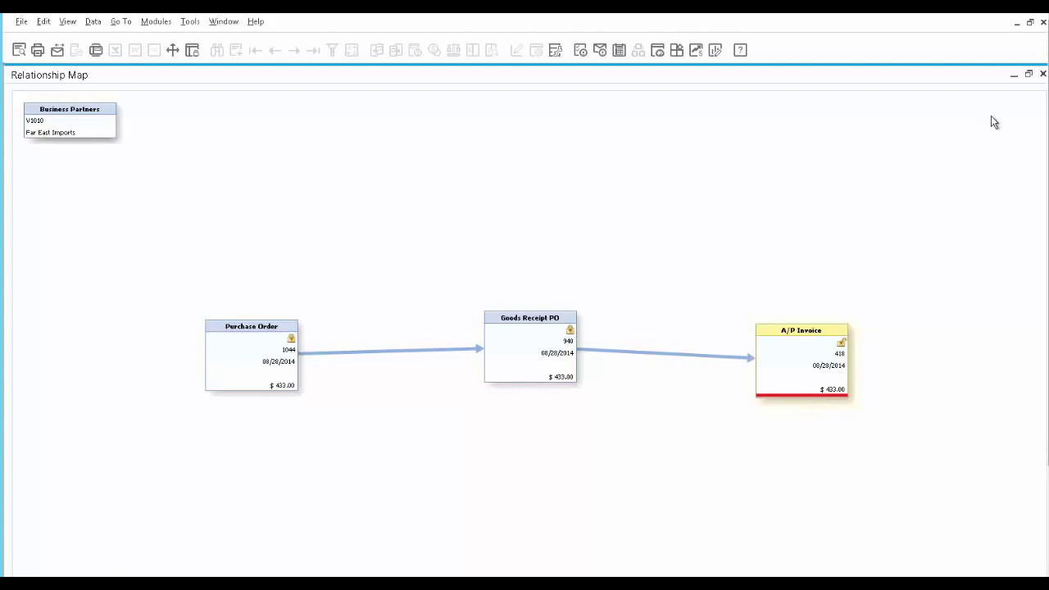
{"action": "left_click", "coordinate": [1043, 75]}
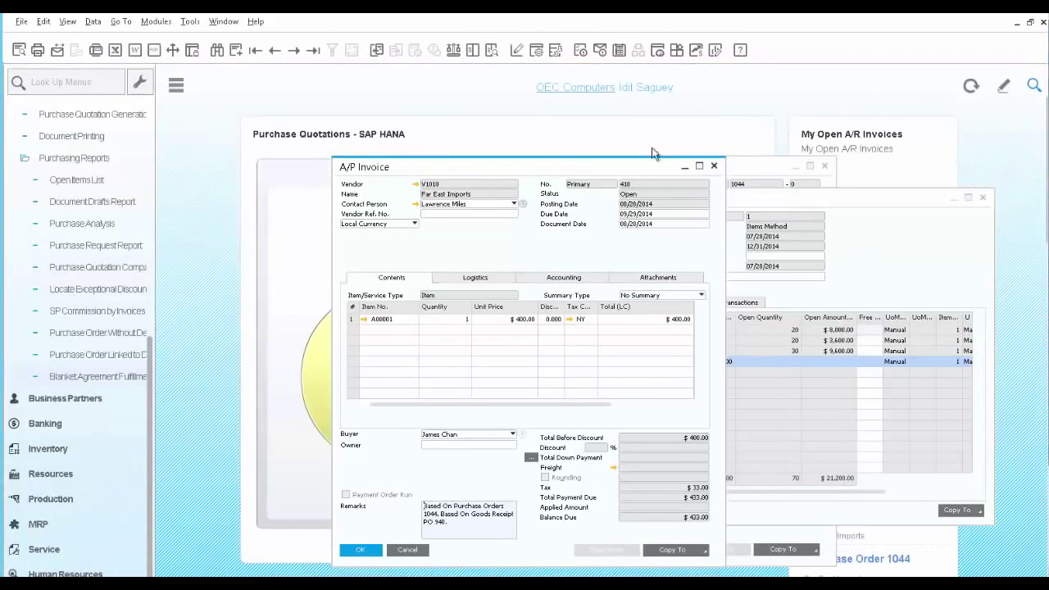
- Run the Blanket Agreement Fulfillment Report for the Items Method without further selection criteria
{"action": "left_click", "coordinate": [71, 376]}
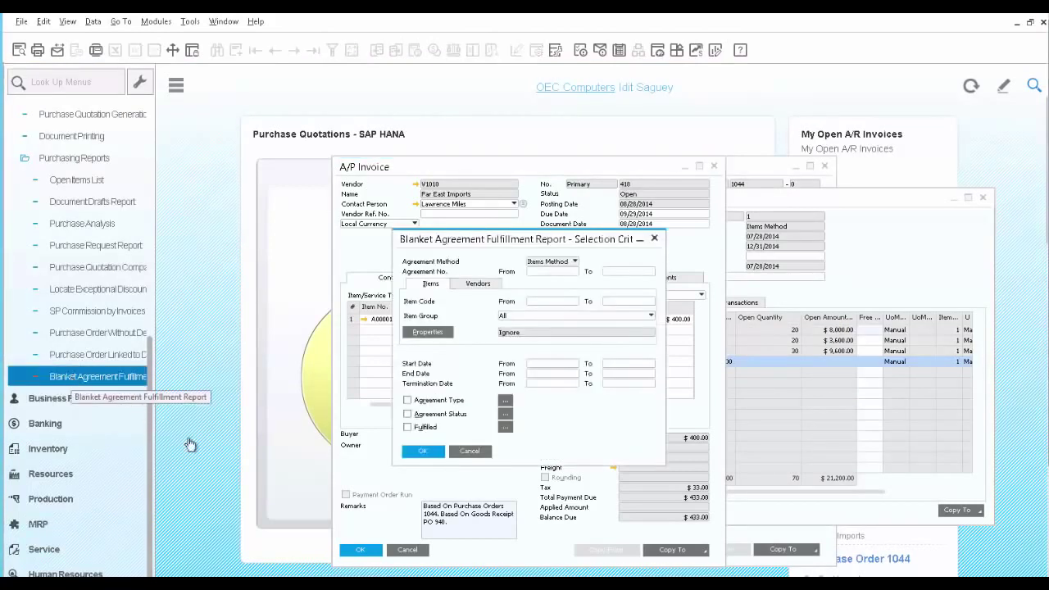
{"action": "left_click", "coordinate": [415, 453]}
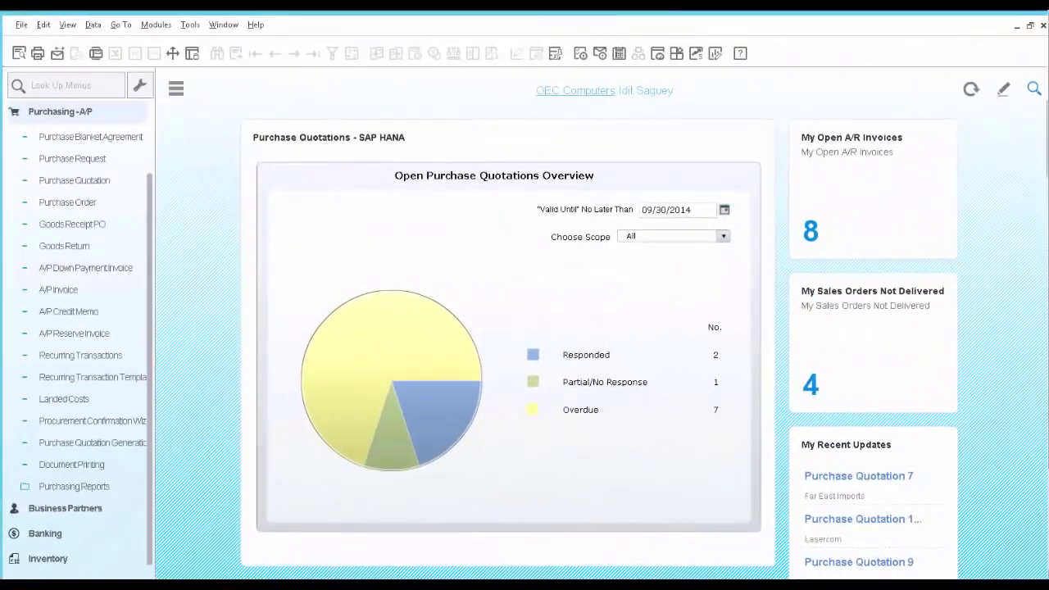
- Enter the remark "Approved" on the Purchase Request form and bring up the last purchase request on record
{"action": "left_click", "coordinate": [65, 162]}
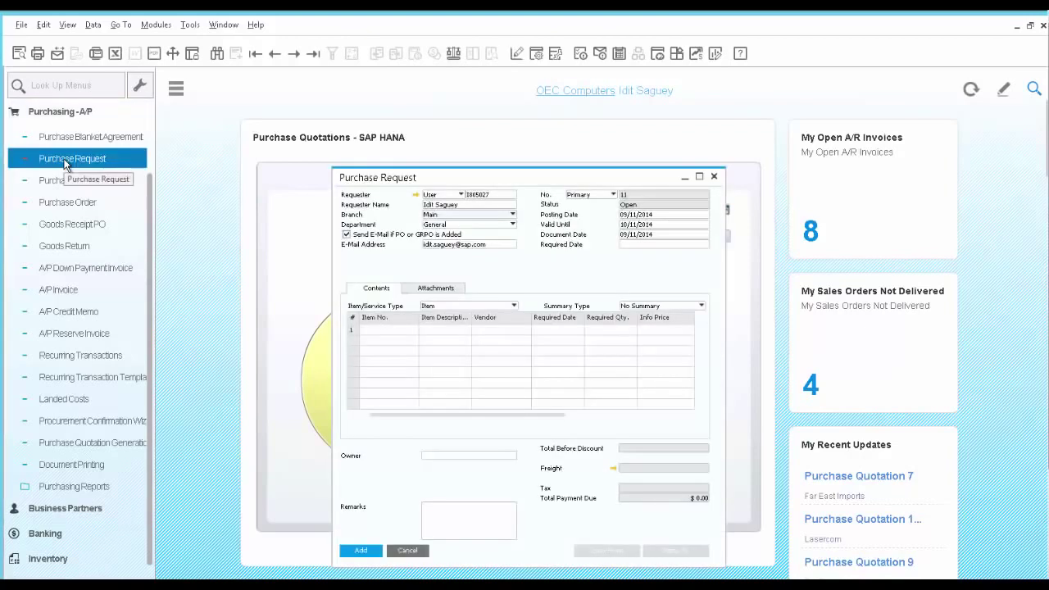
{"action": "type", "text": "Approved"}
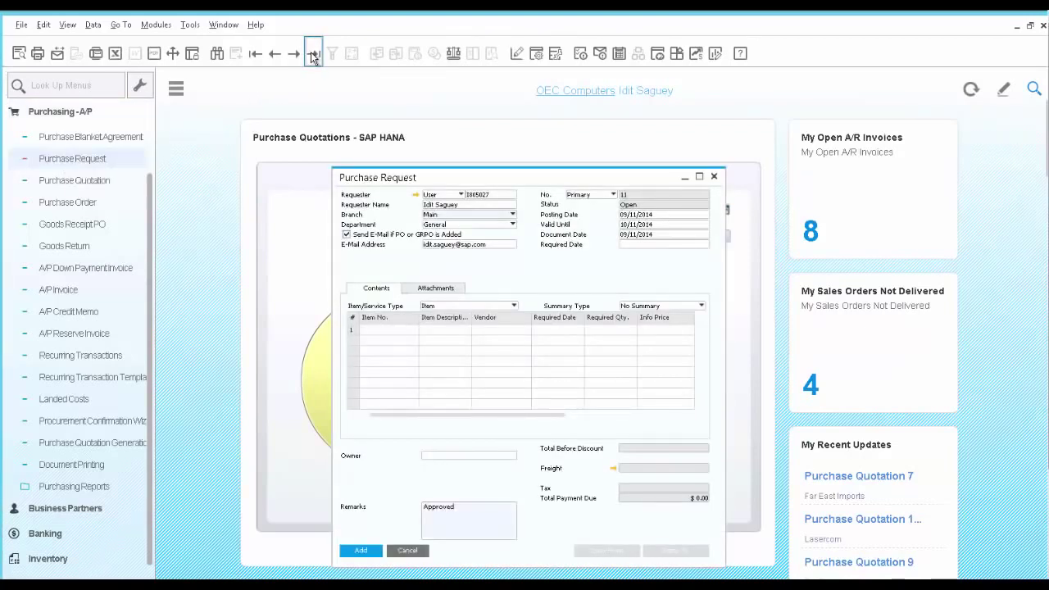
{"action": "left_click", "coordinate": [313, 54]}
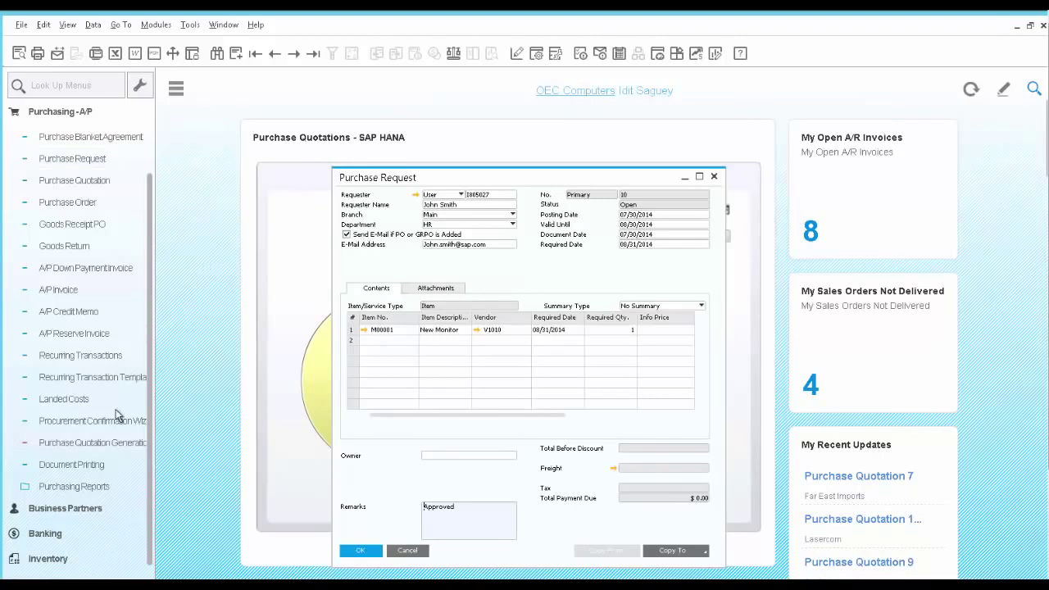
- Start the Purchase Quotation Generation Wizard with a new parameter set named "New Monitor"
{"action": "left_click", "coordinate": [116, 443]}
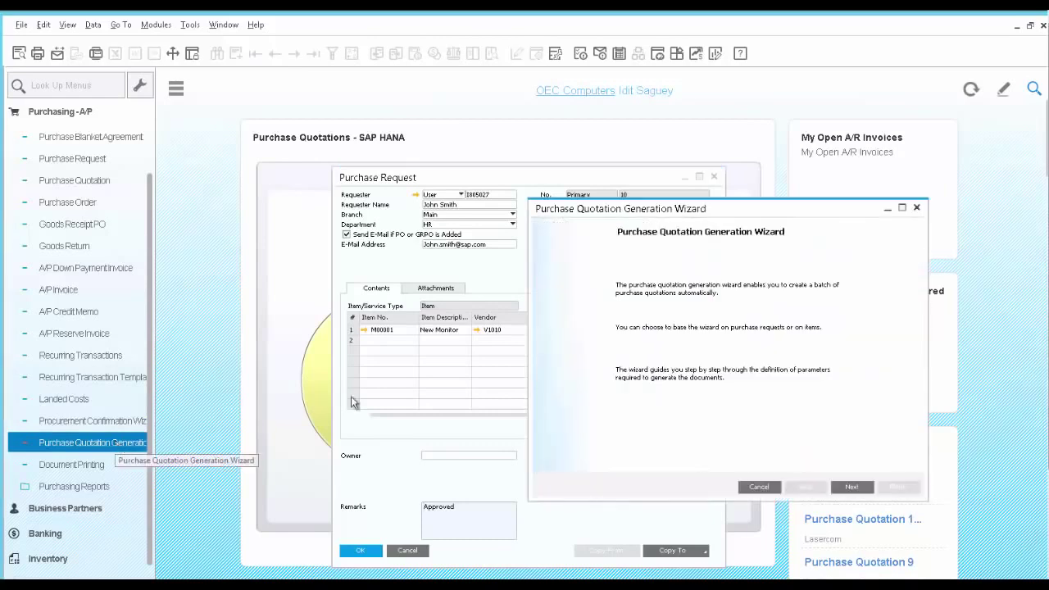
{"action": "left_click", "coordinate": [854, 487]}
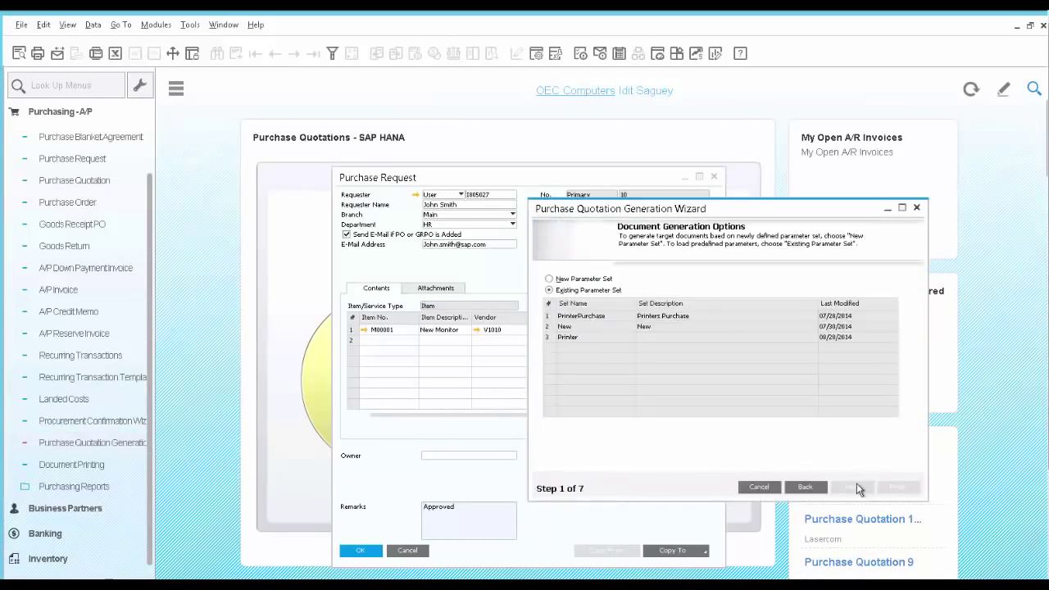
{"action": "left_click", "coordinate": [596, 279]}
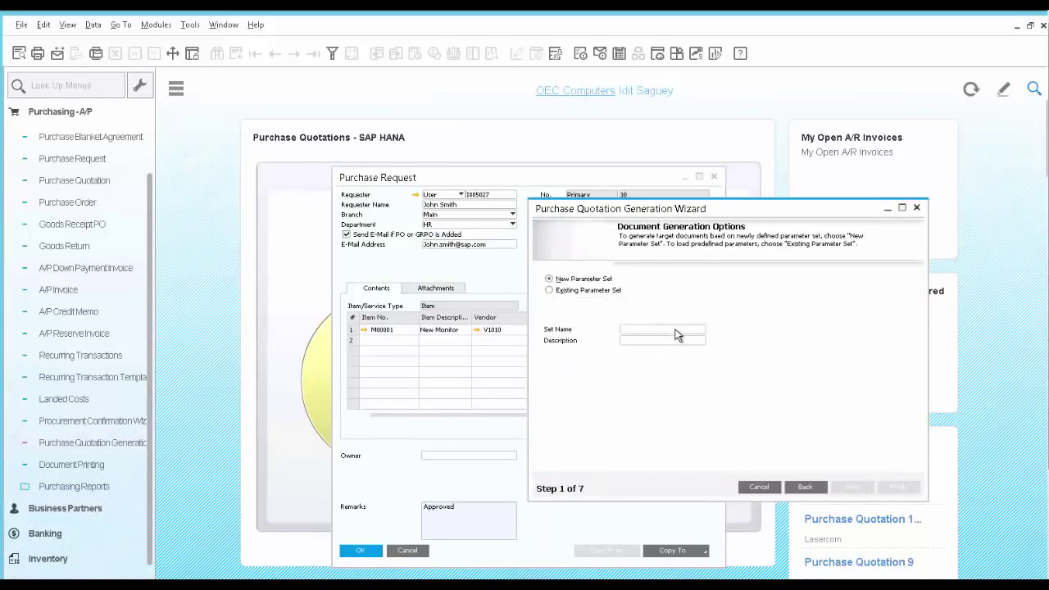
{"action": "type", "text": "New Monitor"}
{"action": "key", "text": "Tab"}
{"action": "left_click", "coordinate": [854, 488]}
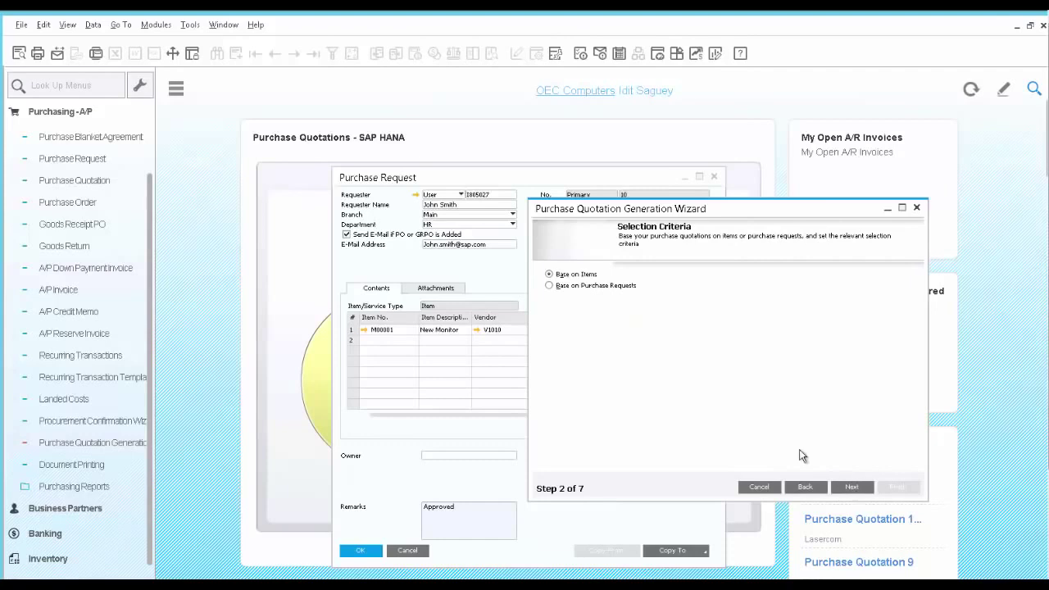
- Base the quotations on purchase requests for item code M00001, and view the purchase request linked to the New Monitor line
{"action": "left_click", "coordinate": [550, 287]}
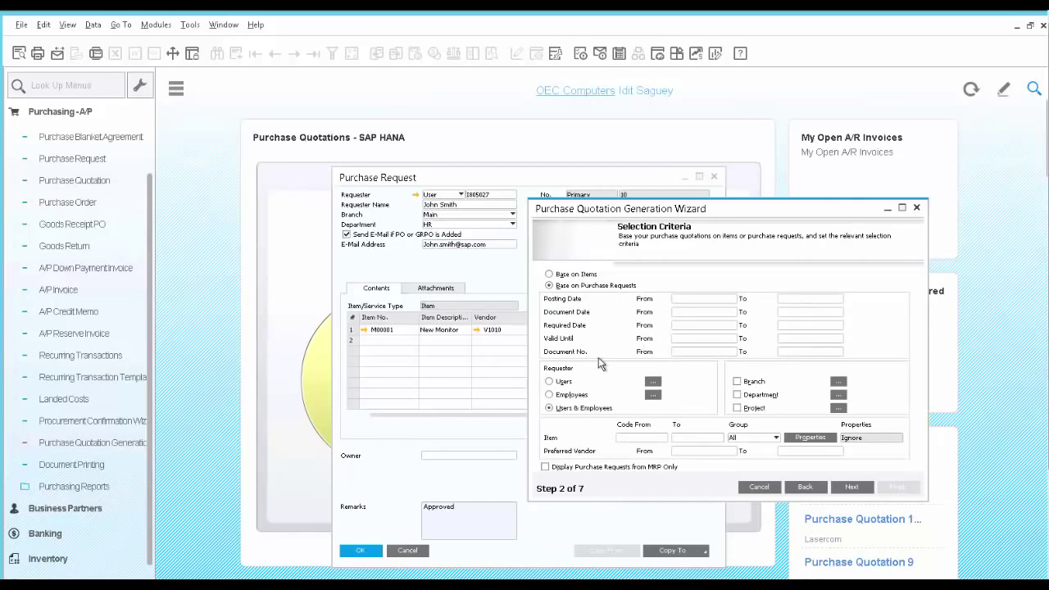
{"action": "left_click", "coordinate": [634, 439]}
{"action": "type", "text": "M00001"}
{"action": "key", "text": "Tab"}
{"action": "left_click", "coordinate": [853, 488]}
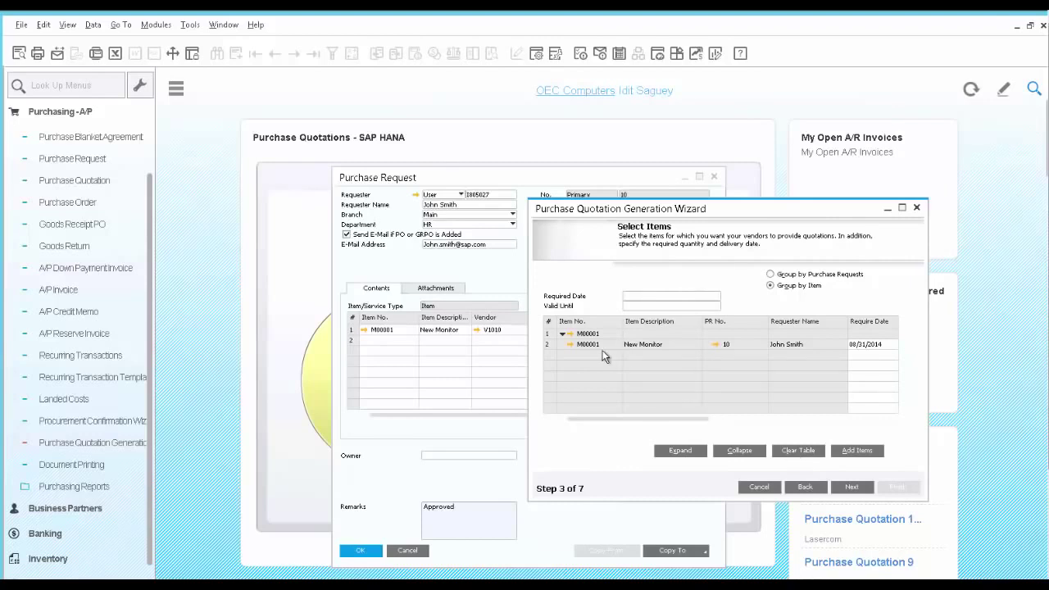
{"action": "left_click", "coordinate": [716, 346]}
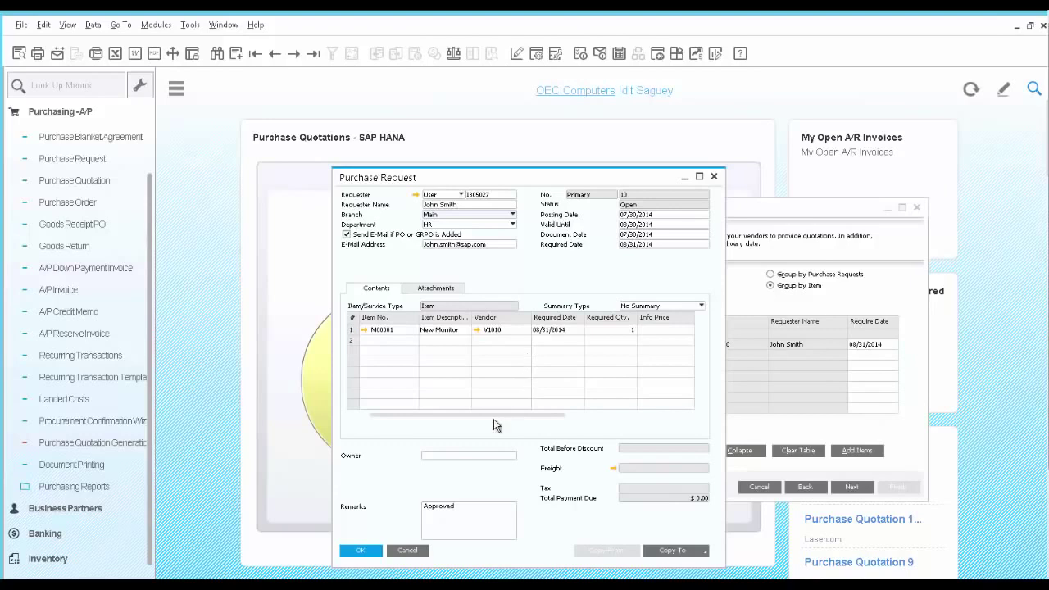
{"action": "left_click", "coordinate": [410, 550]}
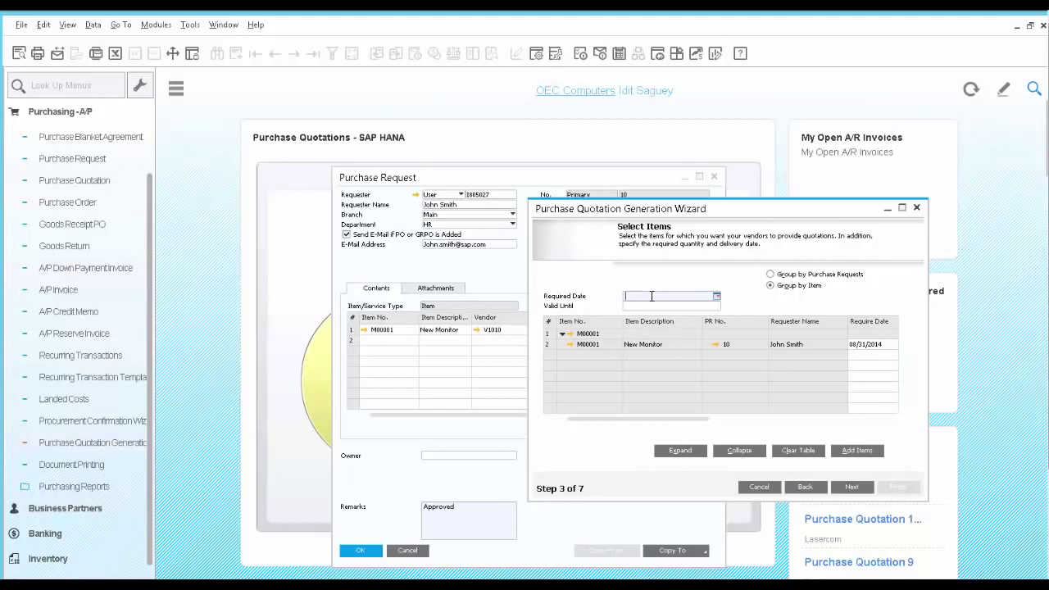
- Set the required date to 09/16/2014 and the valid until date to 09/13/2014 for the selected item
{"action": "type", "text": "0916"}
{"action": "key", "text": "Tab"}
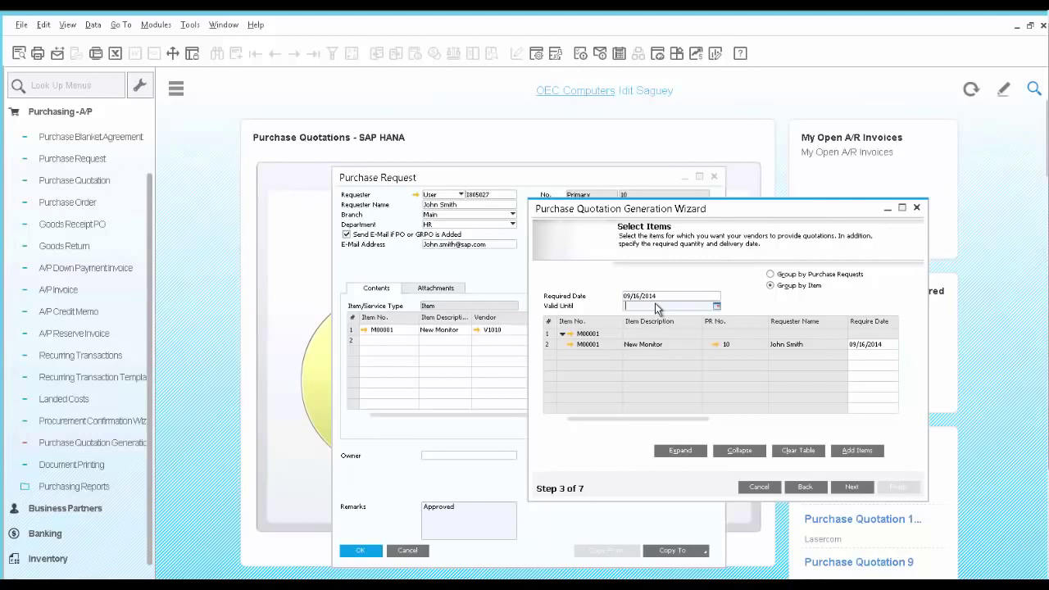
{"action": "type", "text": "09"}
{"action": "type", "text": "13"}
{"action": "key", "text": "Tab"}
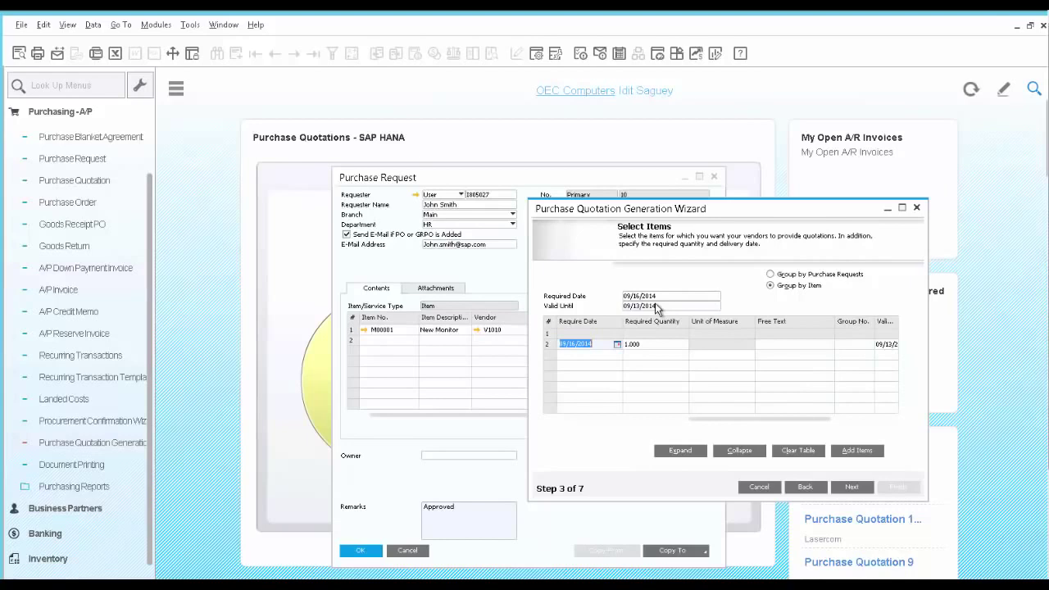
- Keep all listed vendors selected for item M00001, preview the results and generate the purchase quotations
{"action": "left_click", "coordinate": [853, 488]}
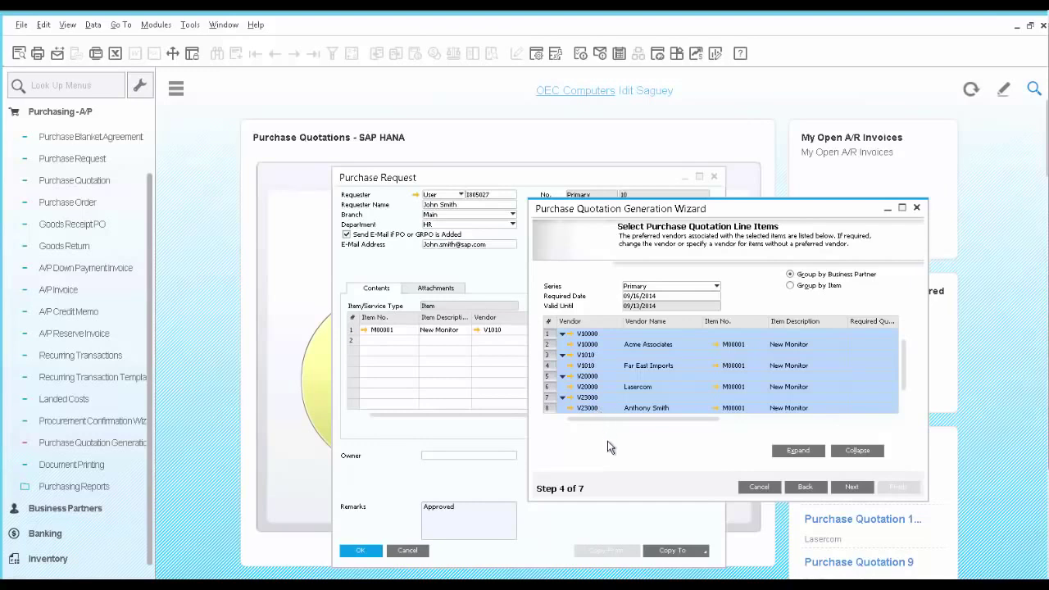
{"action": "key", "text": "Return"}
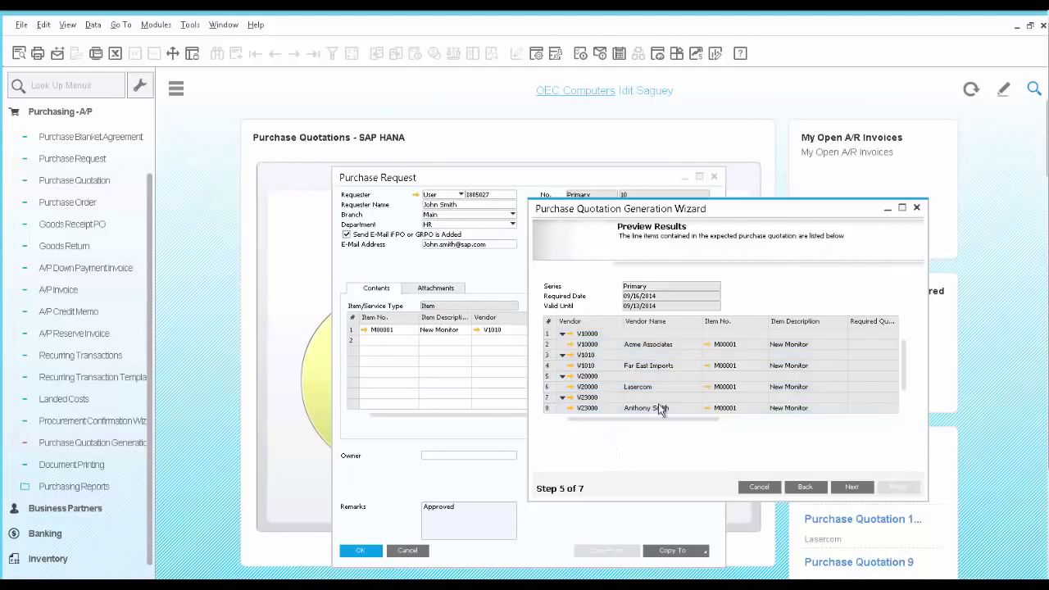
{"action": "left_click", "coordinate": [854, 487]}
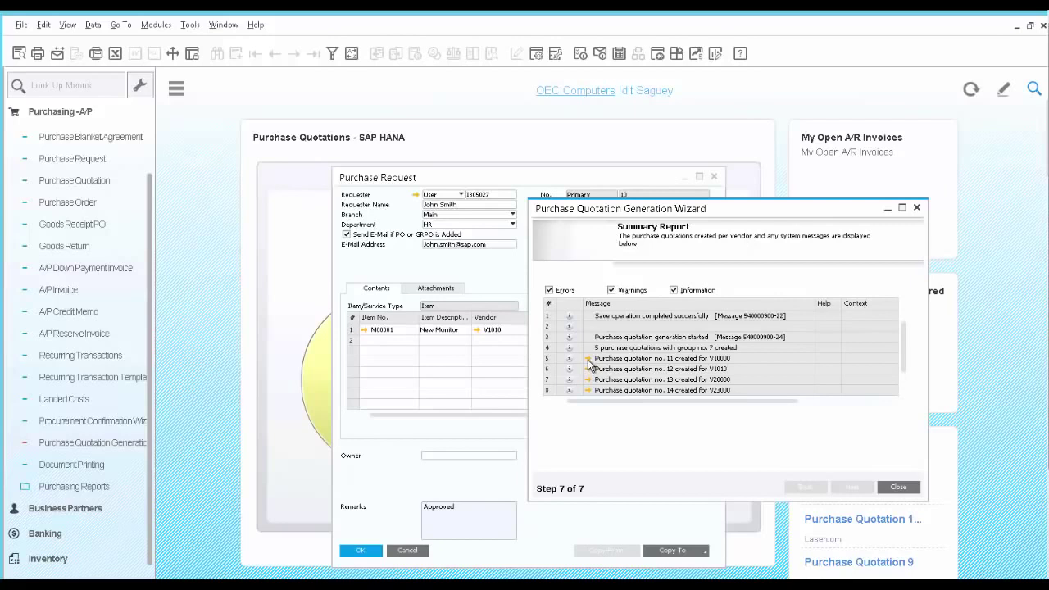
- Record Acme Associates' response in its new purchase quotation: quoted date 09/16/2014, quoted quantity 1 and unit price 200, and update it
{"action": "left_click", "coordinate": [588, 359]}
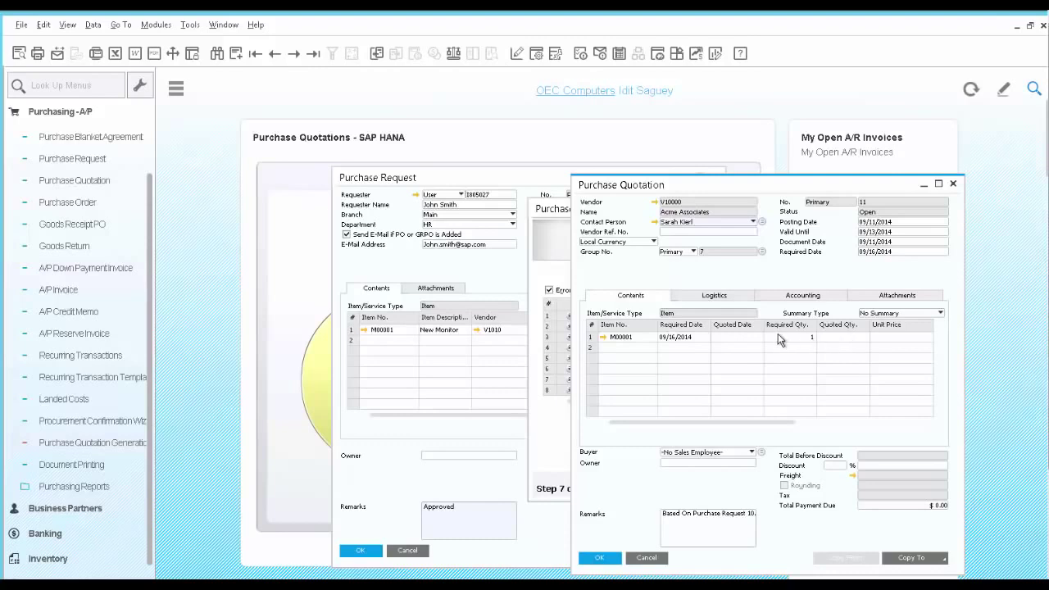
{"action": "left_click", "coordinate": [724, 339]}
{"action": "type", "text": "0916"}
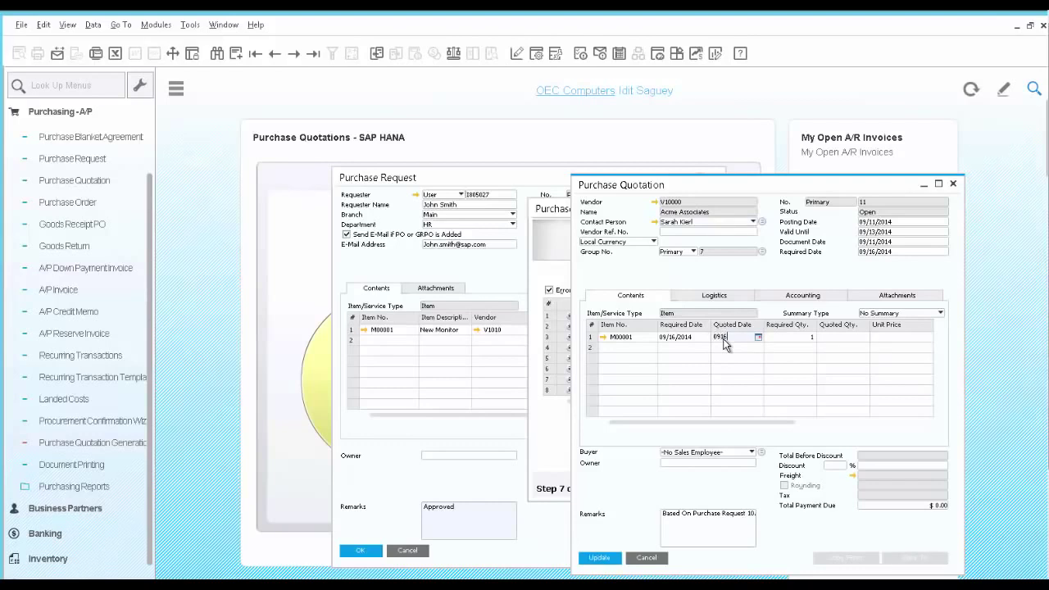
{"action": "key", "text": "Tab"}
{"action": "key", "text": "Tab"}
{"action": "type", "text": "1"}
{"action": "key", "text": "Tab"}
{"action": "type", "text": "200"}
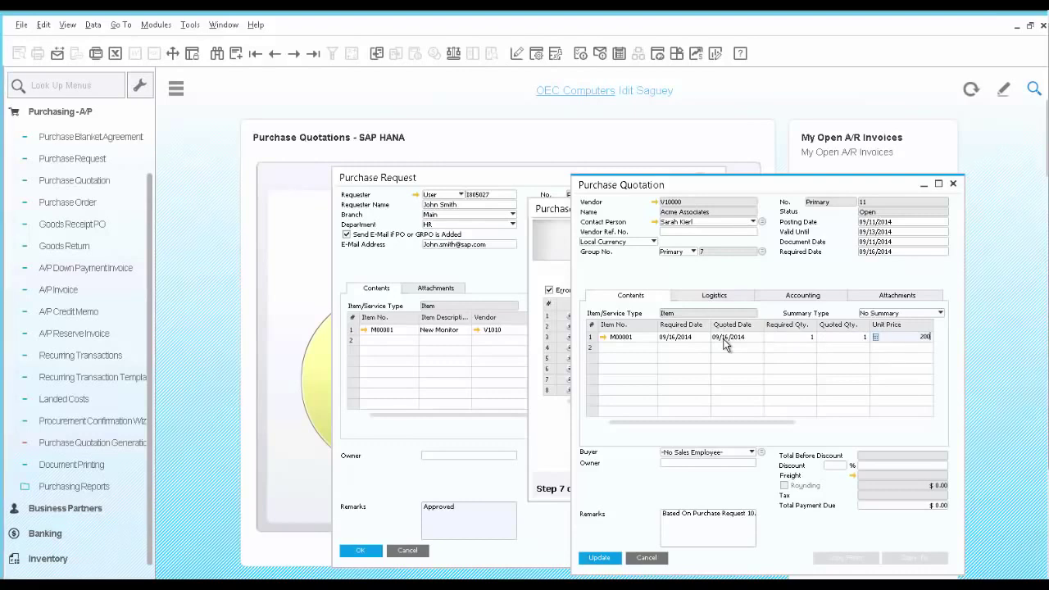
{"action": "left_click", "coordinate": [611, 561]}
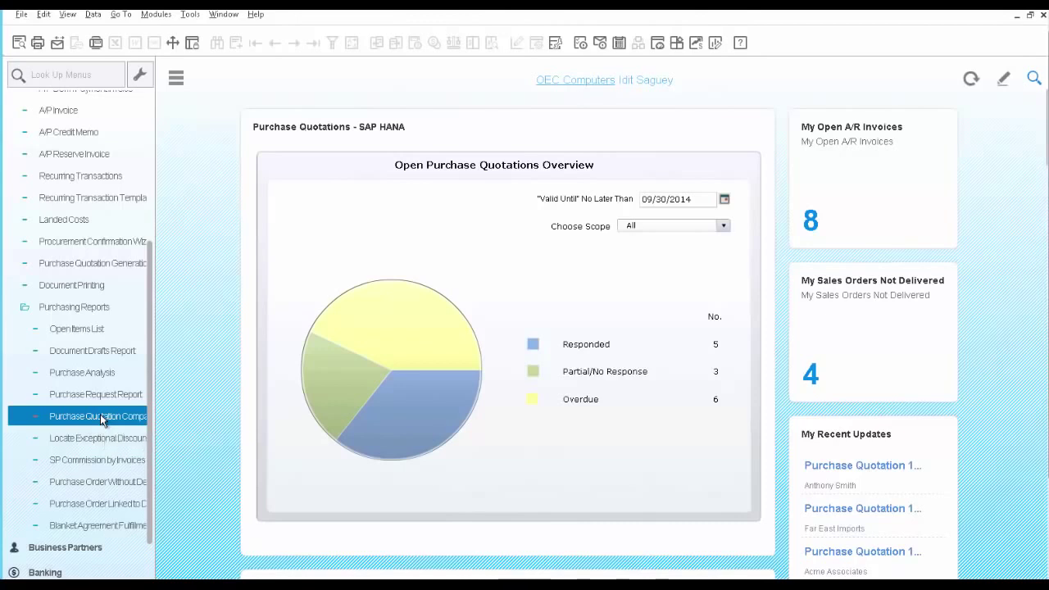
- Run the Purchase Quotation Comparison Report for item codes from M00001 to M00001
{"action": "left_click", "coordinate": [101, 418]}
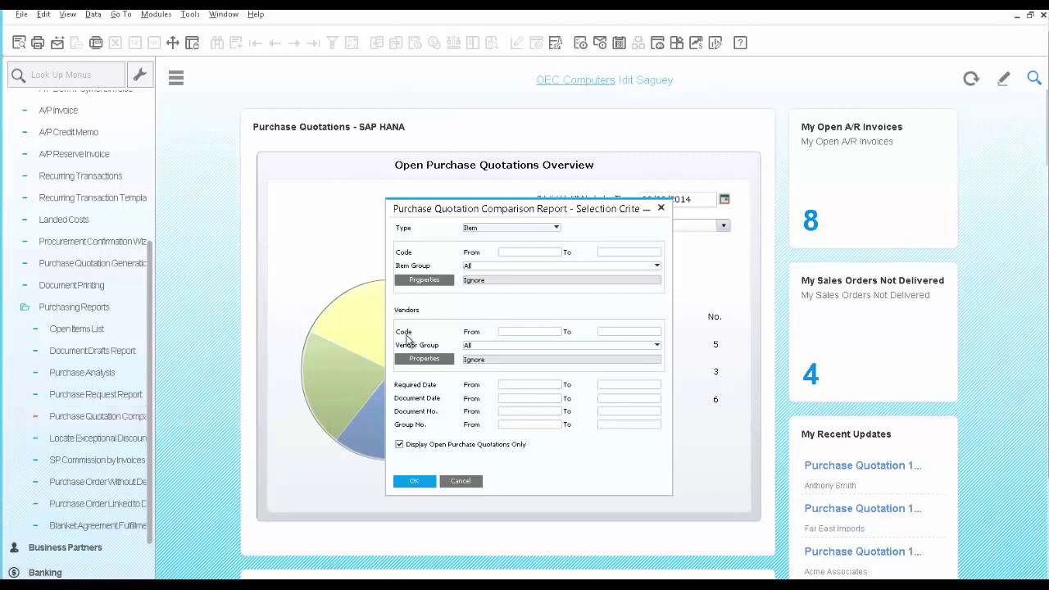
{"action": "left_click", "coordinate": [516, 254]}
{"action": "type", "text": "M00001"}
{"action": "key", "text": "Tab"}
{"action": "type", "text": "M00001"}
{"action": "left_click", "coordinate": [415, 481]}
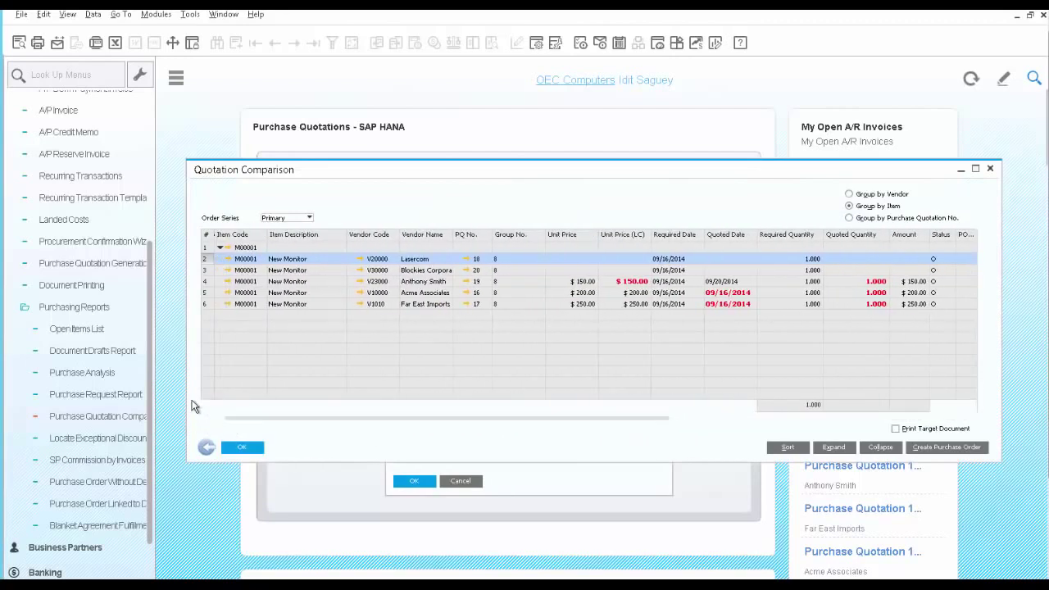
- Compare the prices and quoted dates of the three answered quotations in the comparison
{"action": "left_click", "coordinate": [206, 281]}
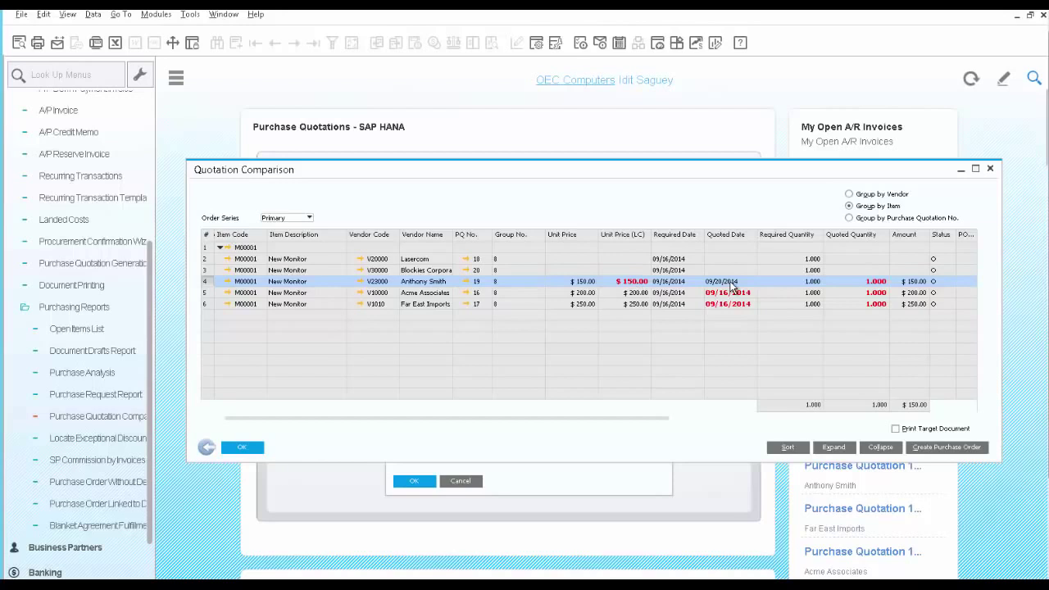
{"action": "left_click", "coordinate": [206, 293]}
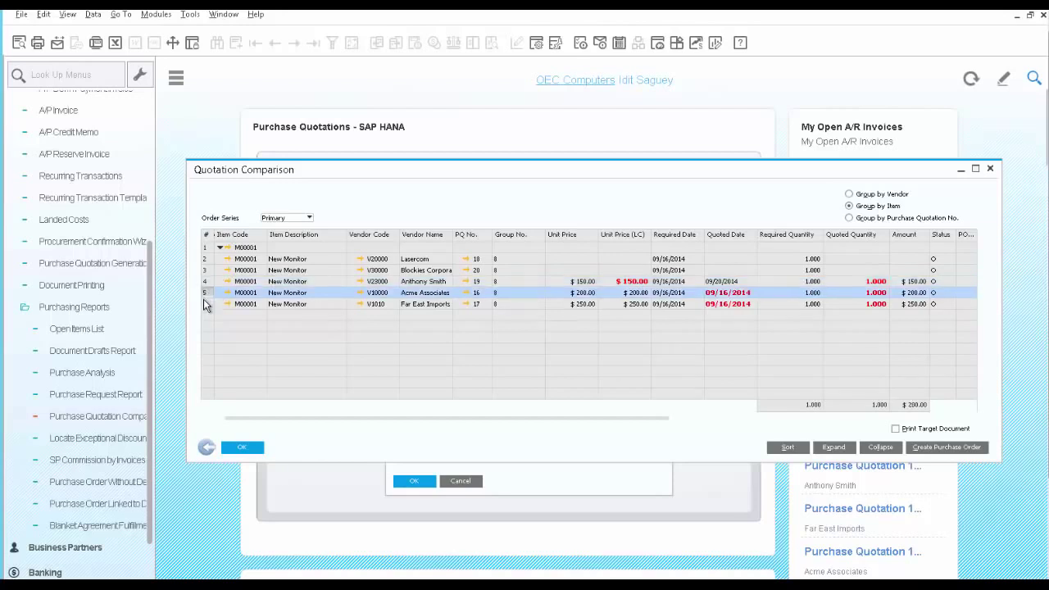
{"action": "left_click", "coordinate": [206, 304]}
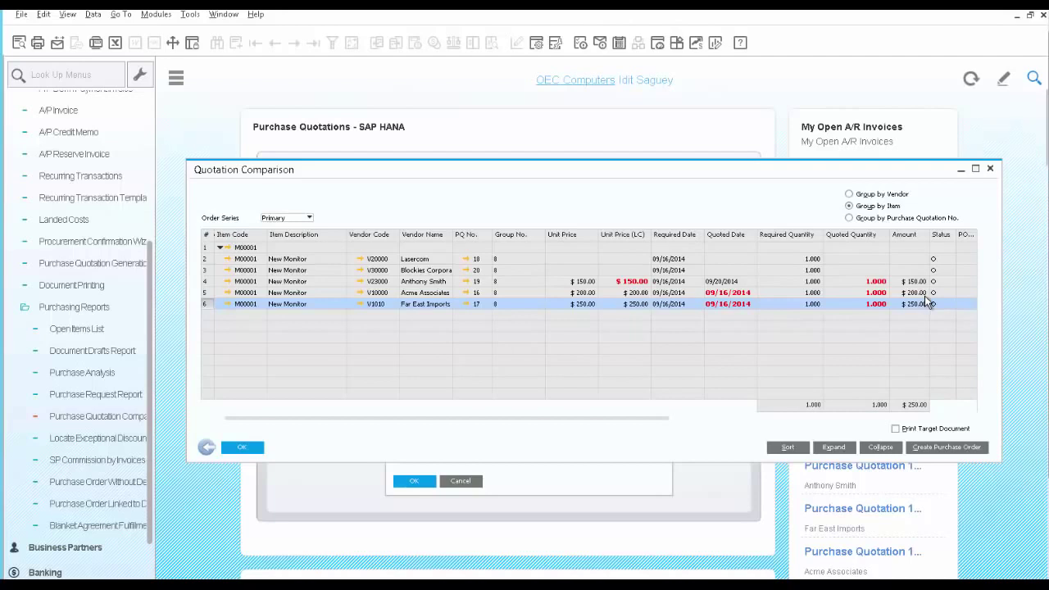
- Create a purchase order from Acme Associates' quotation and close the other purchase quotations with the same group number
{"action": "left_click", "coordinate": [206, 293]}
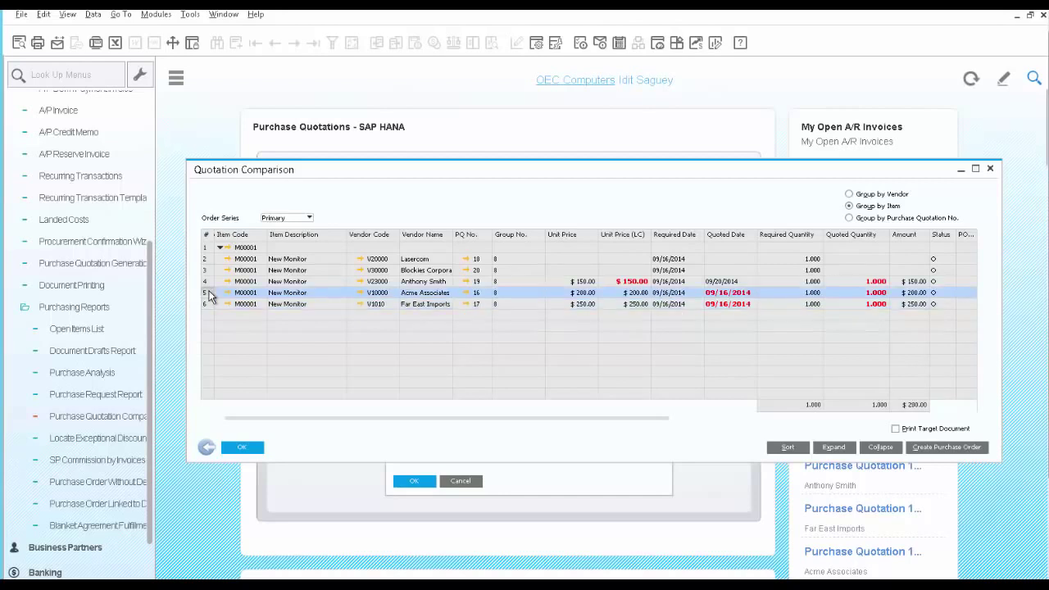
{"action": "left_click", "coordinate": [951, 448]}
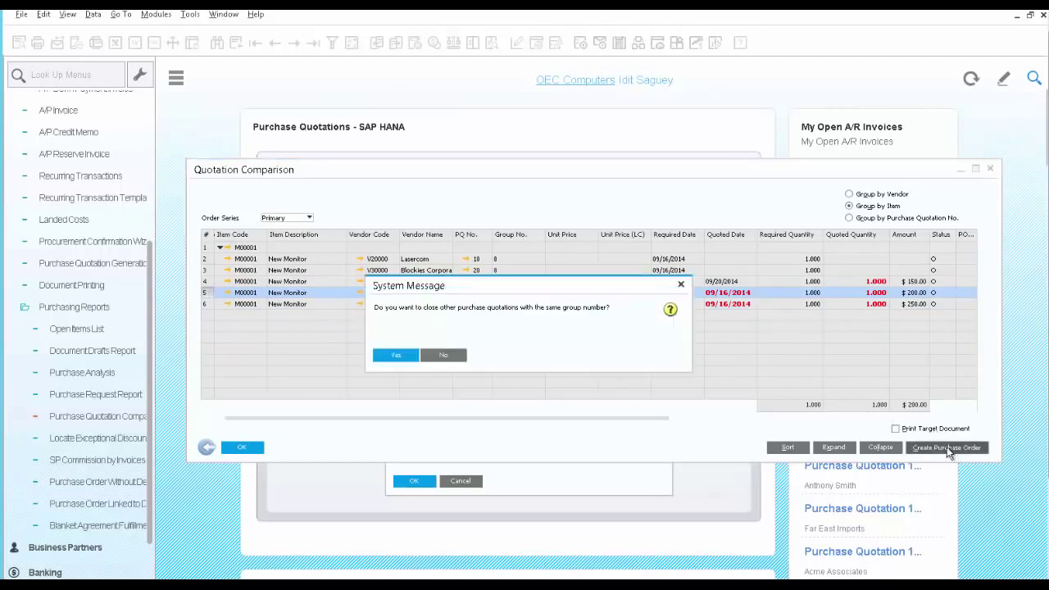
{"action": "left_click", "coordinate": [403, 358]}
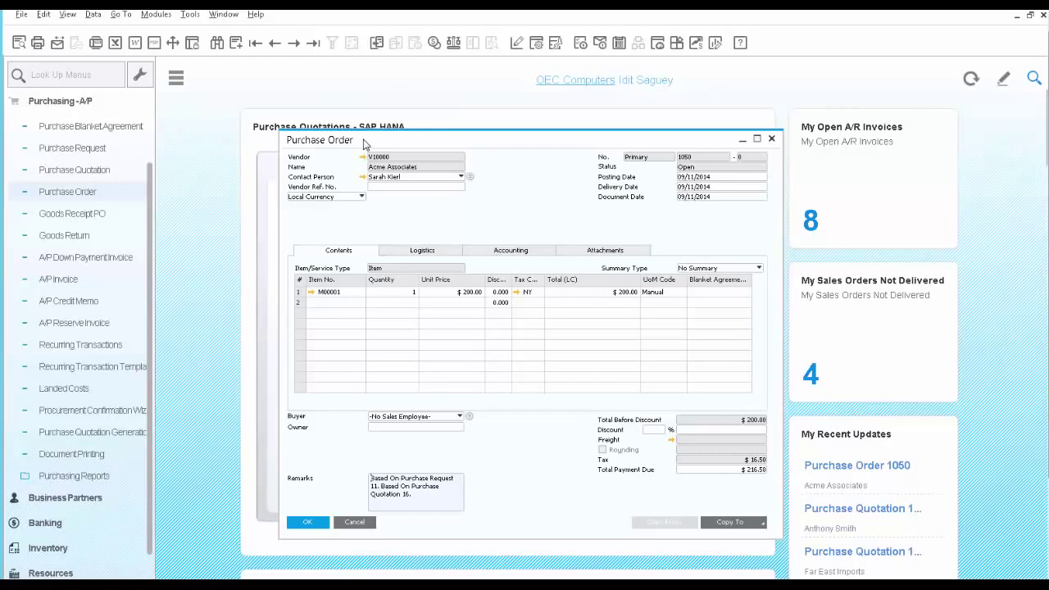
- Prepare an e-mail of the Acme Associates purchase order with an edited report attached, and review its text, linked data and attachments
{"action": "left_click", "coordinate": [57, 45]}
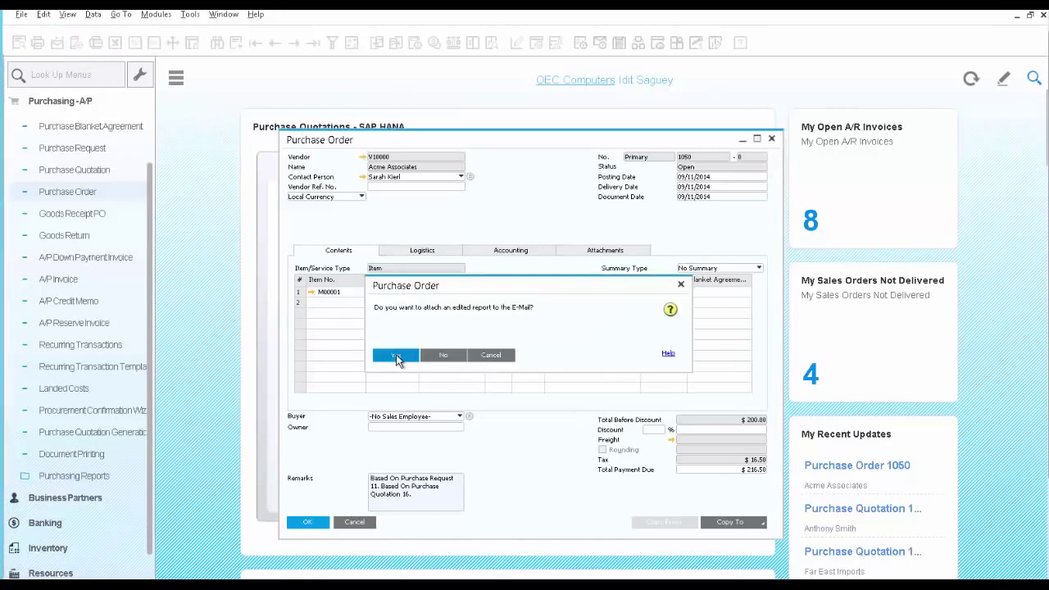
{"action": "left_click", "coordinate": [395, 356]}
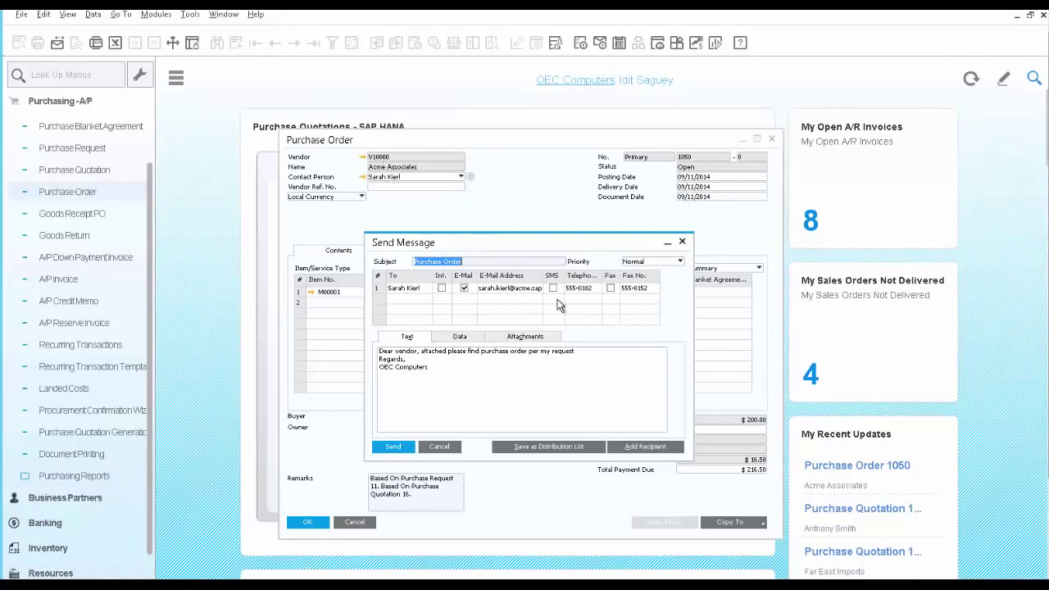
{"action": "left_click", "coordinate": [402, 385]}
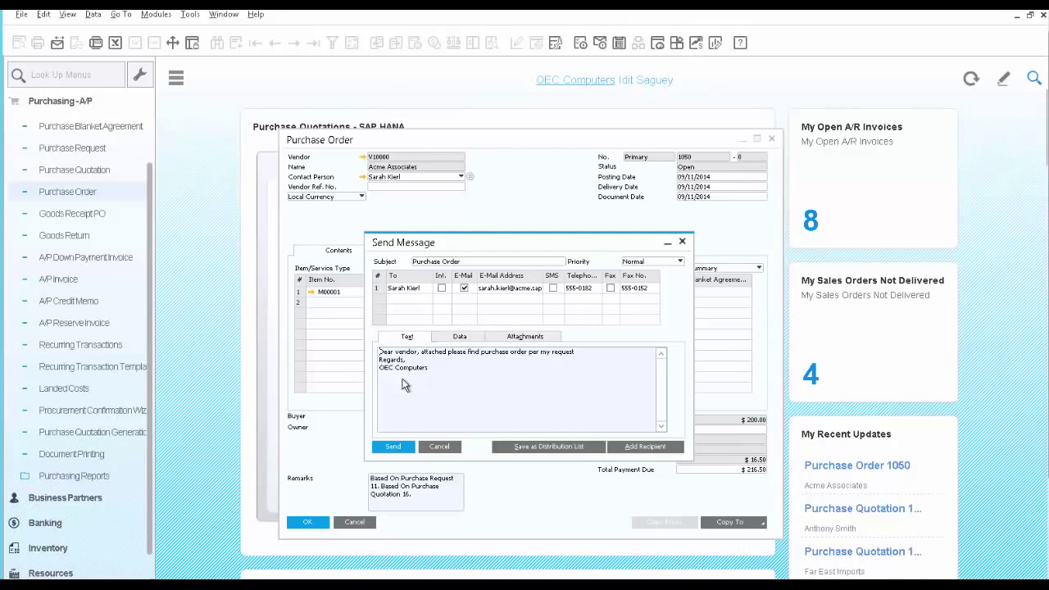
{"action": "left_click", "coordinate": [455, 343]}
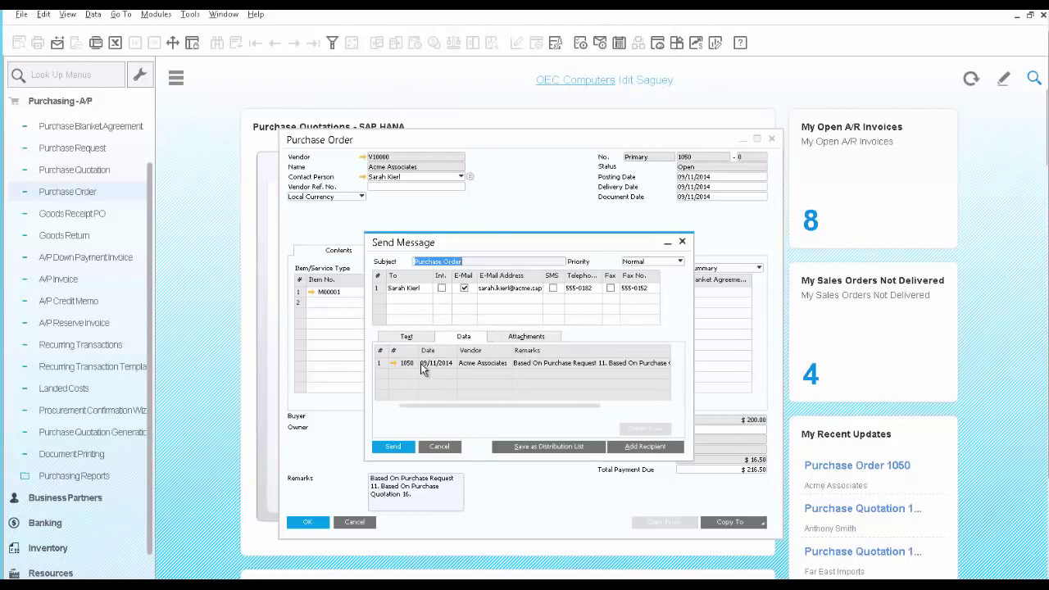
{"action": "left_click", "coordinate": [510, 339]}
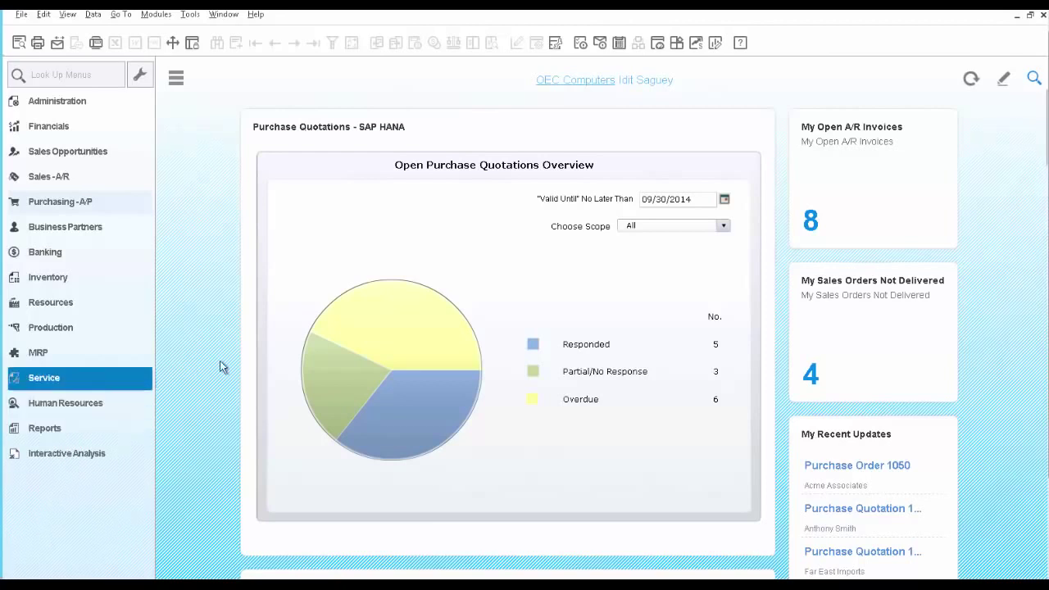
- Show the details of the overdue quotations from the Open Purchase Quotations Overview chart
{"action": "mouse_move", "coordinate": [393, 347]}
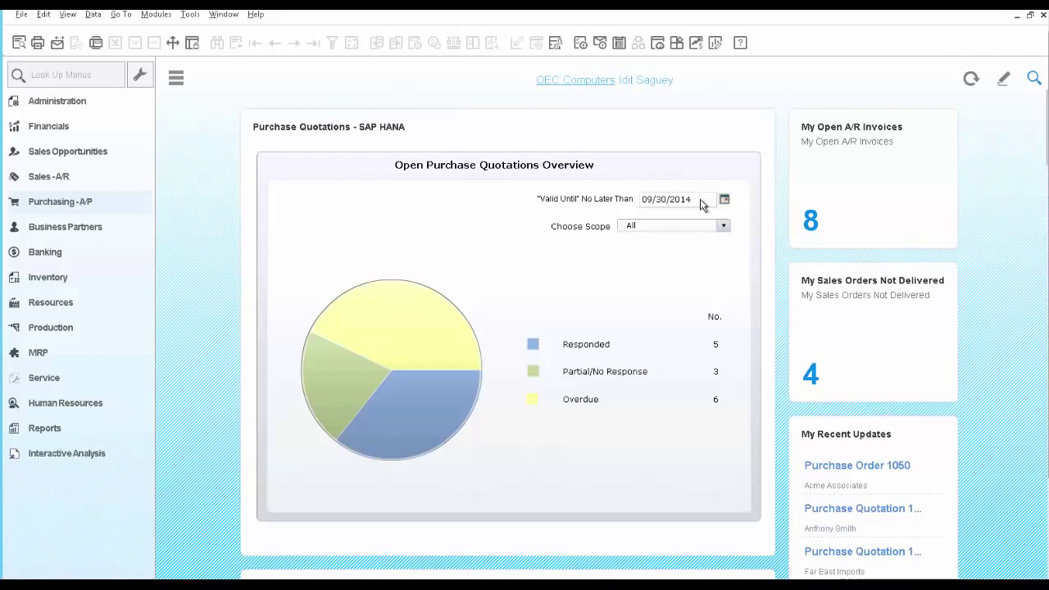
{"action": "mouse_move", "coordinate": [458, 340]}
{"action": "left_click", "coordinate": [405, 341]}
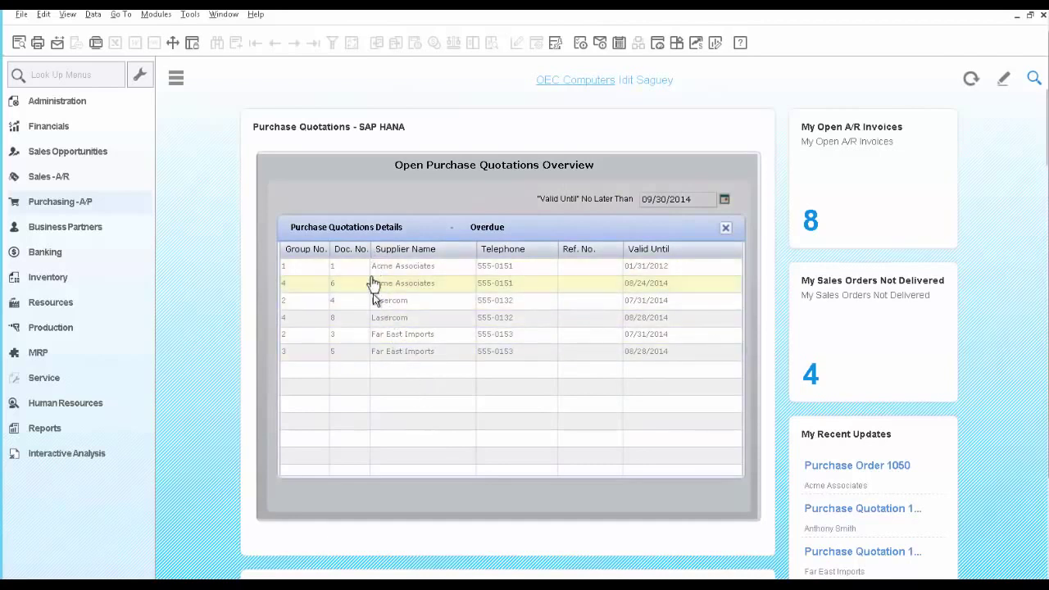
- Open the overdue Far East Imports purchase quotation with group number 3 to view its contents, and close it
{"action": "left_click", "coordinate": [369, 356]}
{"action": "double_click", "coordinate": [368, 354]}
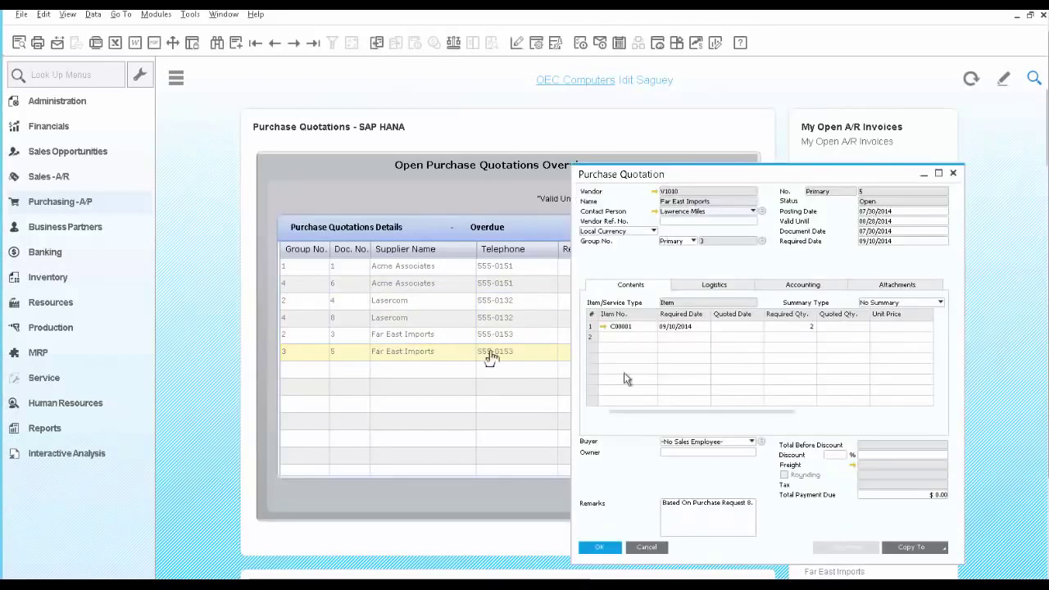
{"action": "left_click", "coordinate": [647, 548]}
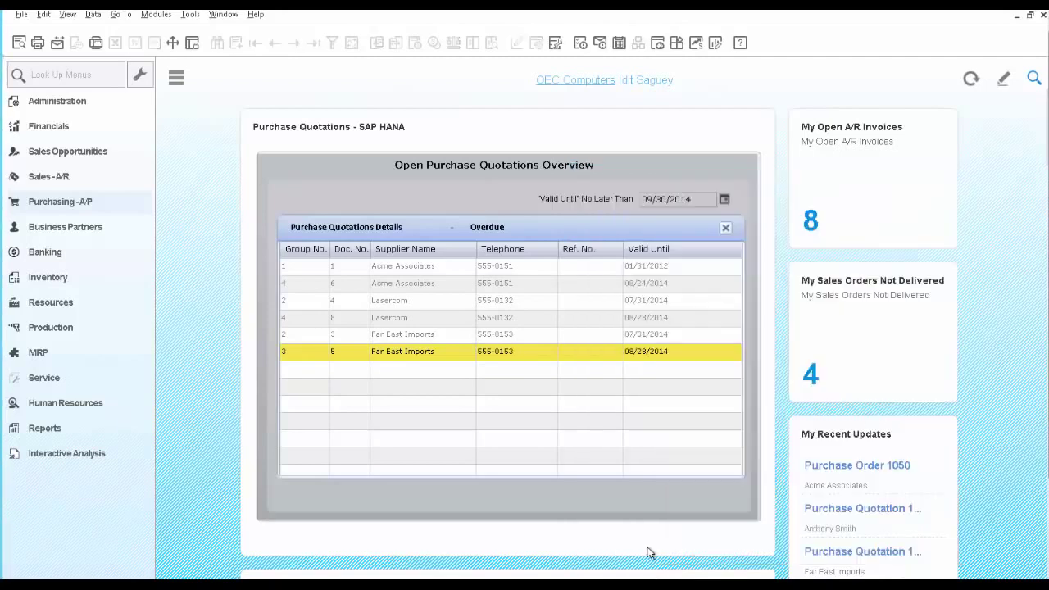
- Leave the overdue details, examine the responded quotations from the overview chart, and return to the chart
{"action": "left_click", "coordinate": [725, 228]}
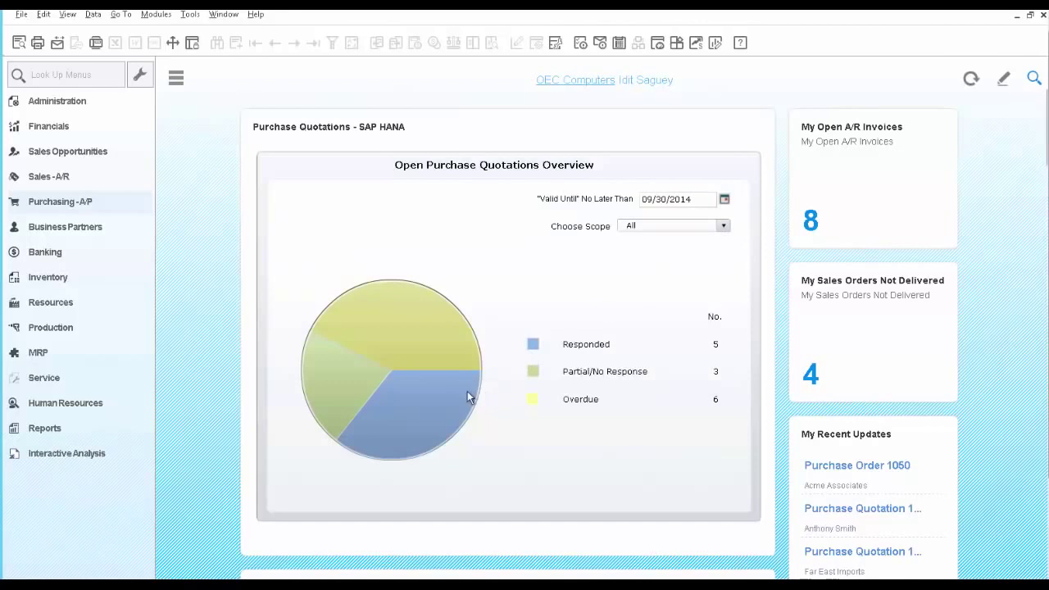
{"action": "left_click", "coordinate": [391, 406]}
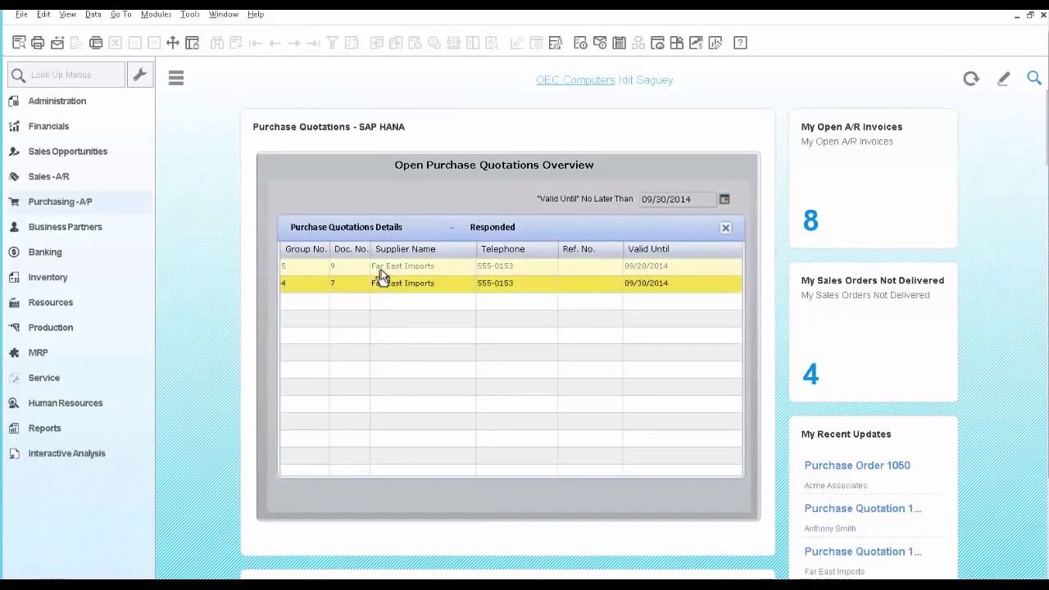
{"action": "left_click", "coordinate": [725, 228]}
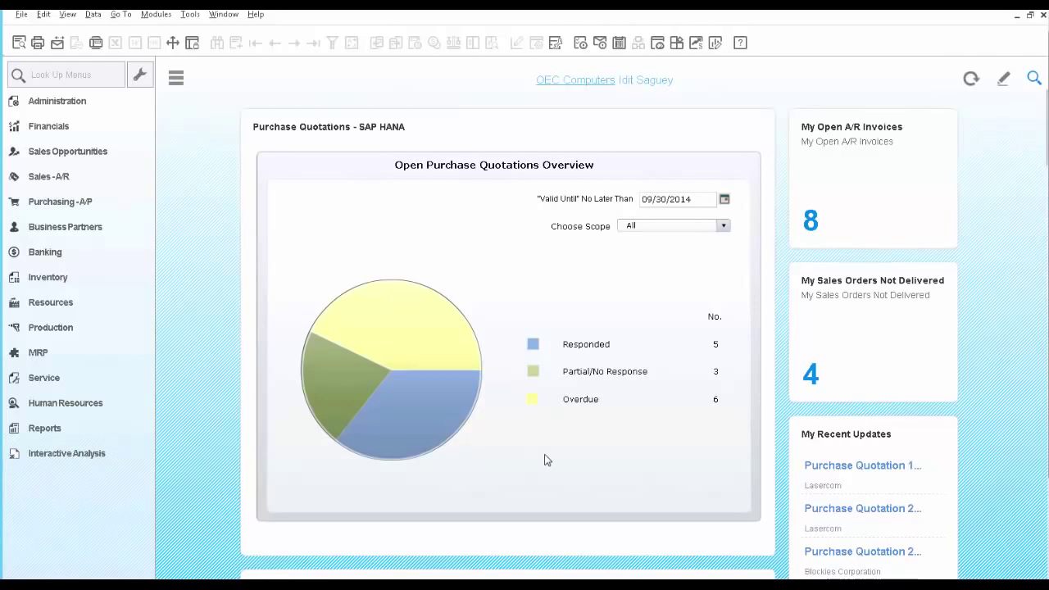
- Search the company data for M00001 and preview the price lists of the matching item
{"action": "left_click", "coordinate": [1034, 79]}
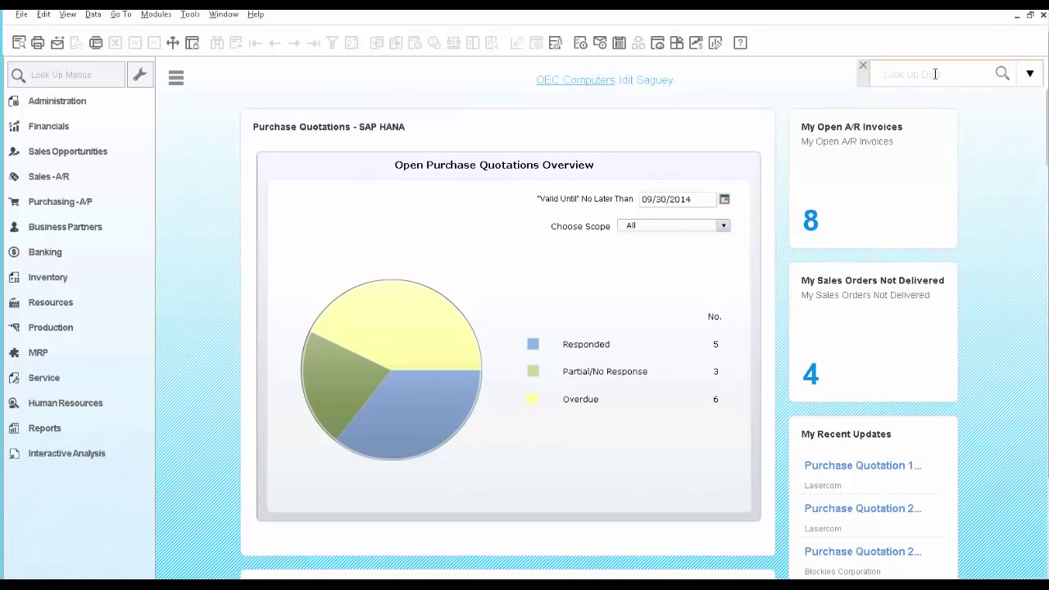
{"action": "type", "text": "M00001"}
{"action": "key", "text": "Return"}
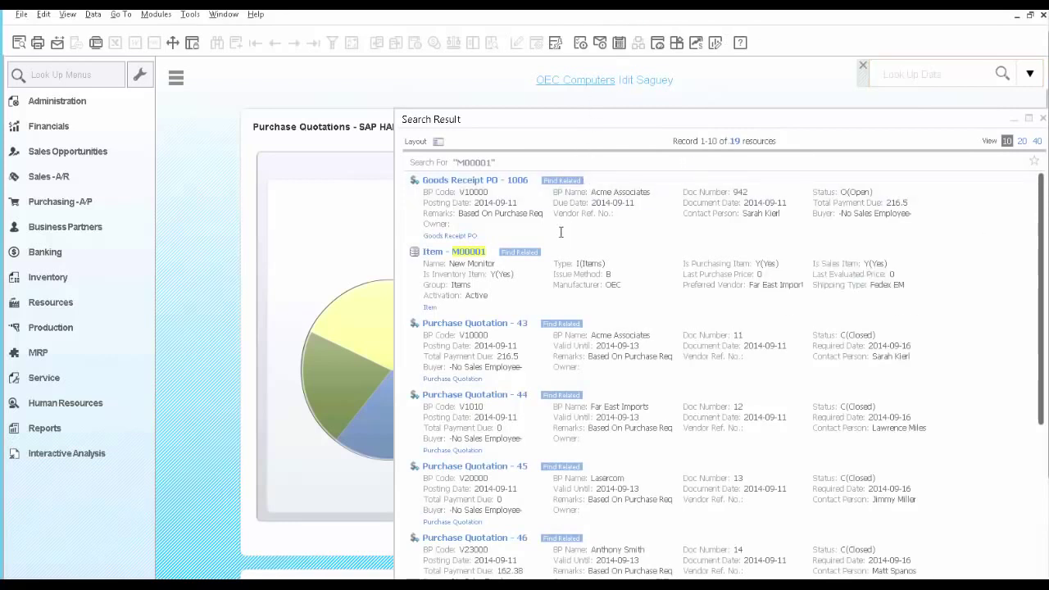
{"action": "mouse_move", "coordinate": [478, 257]}
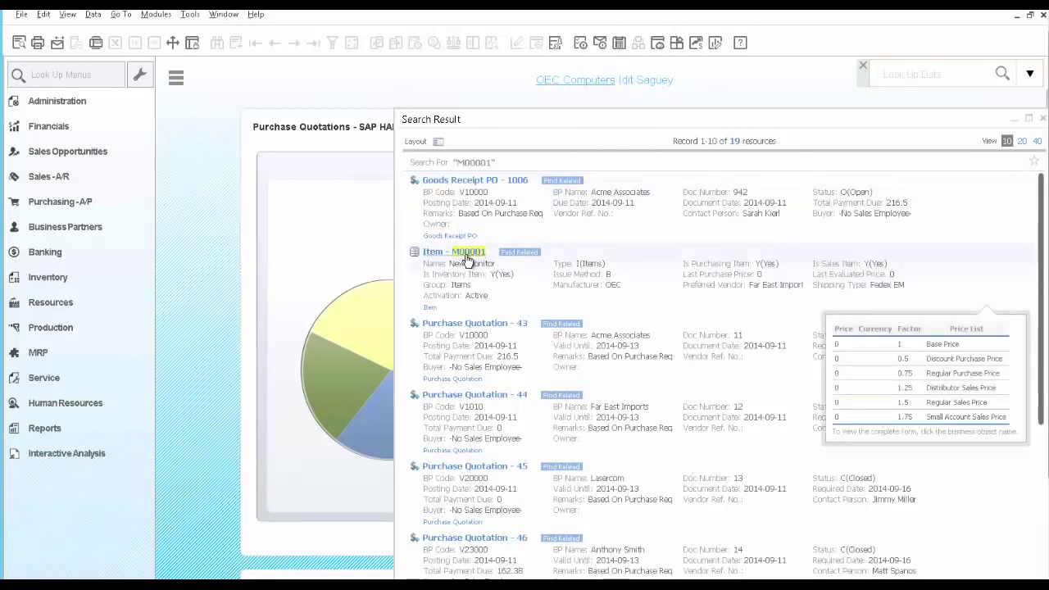
- Show the result categories, narrow the search results to Goods Receipt PO, and preview the found document's line items
{"action": "left_click", "coordinate": [439, 144]}
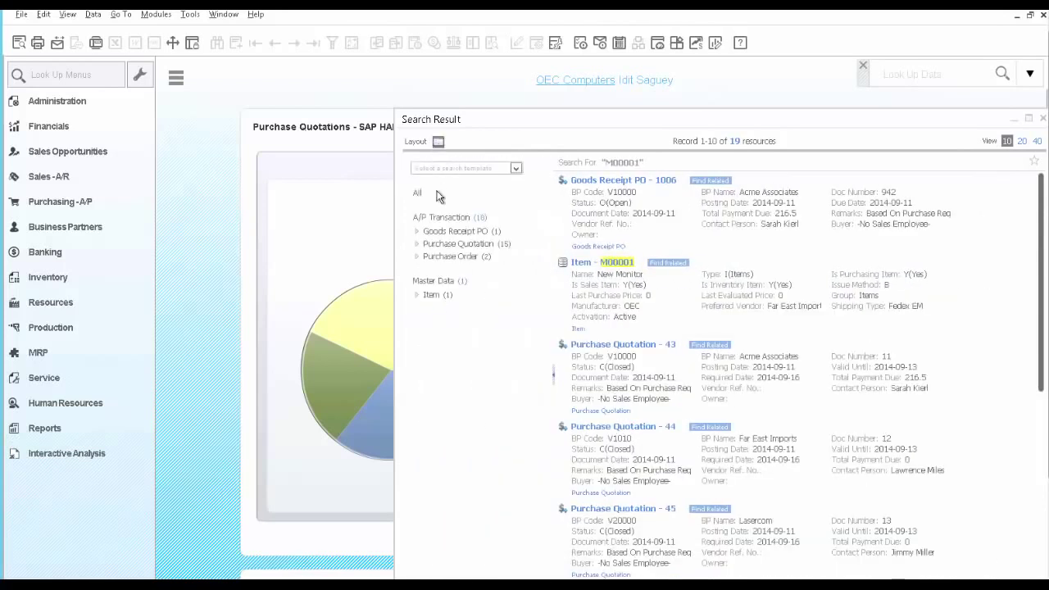
{"action": "left_click", "coordinate": [443, 232]}
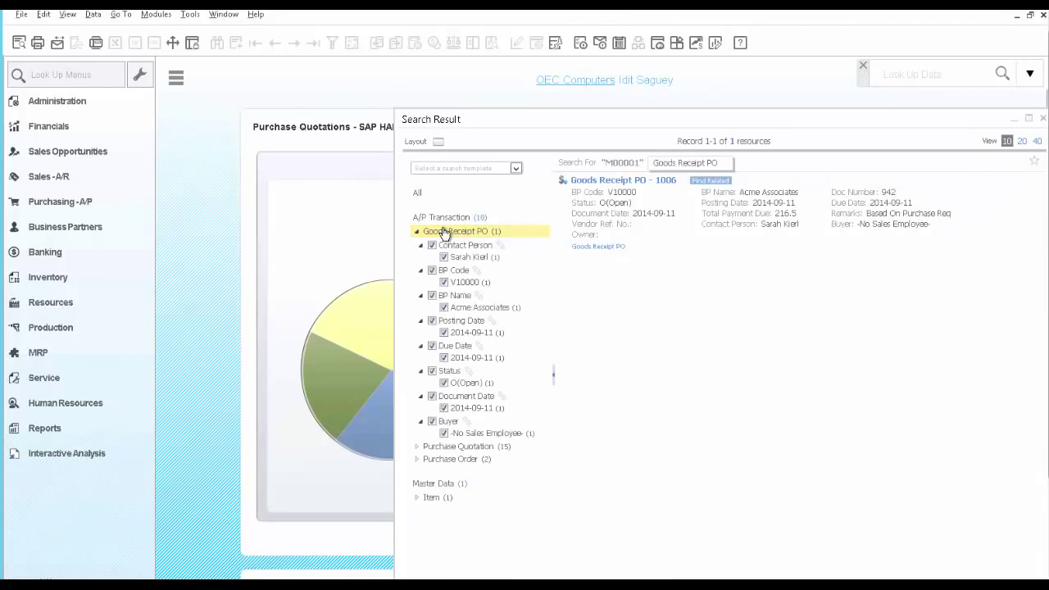
{"action": "mouse_move", "coordinate": [590, 191]}
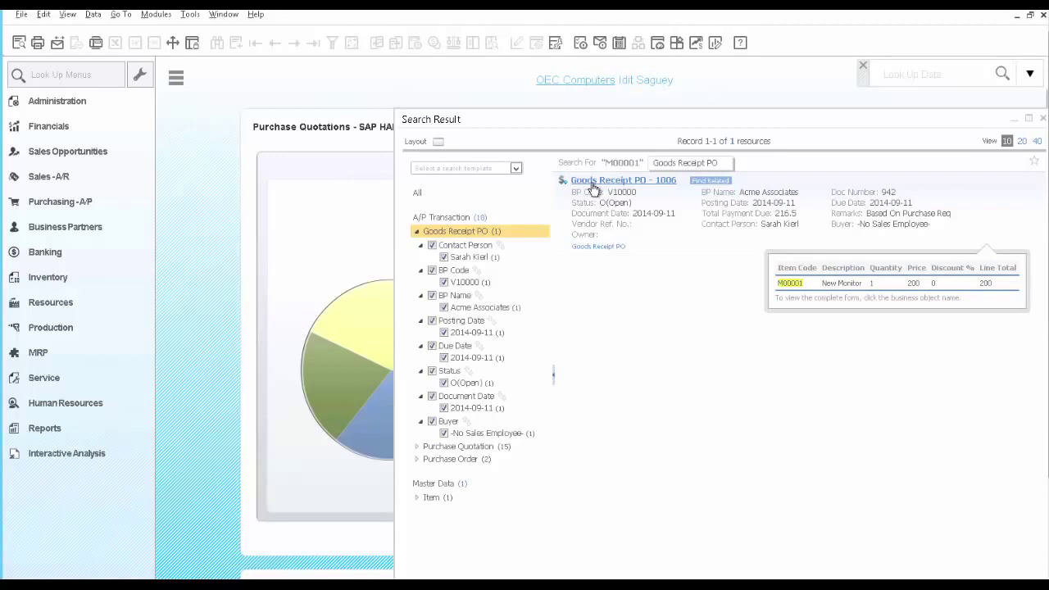
- Open the Acme Associates goods receipt PO from the search results and display its relationship map
{"action": "left_click", "coordinate": [592, 185]}
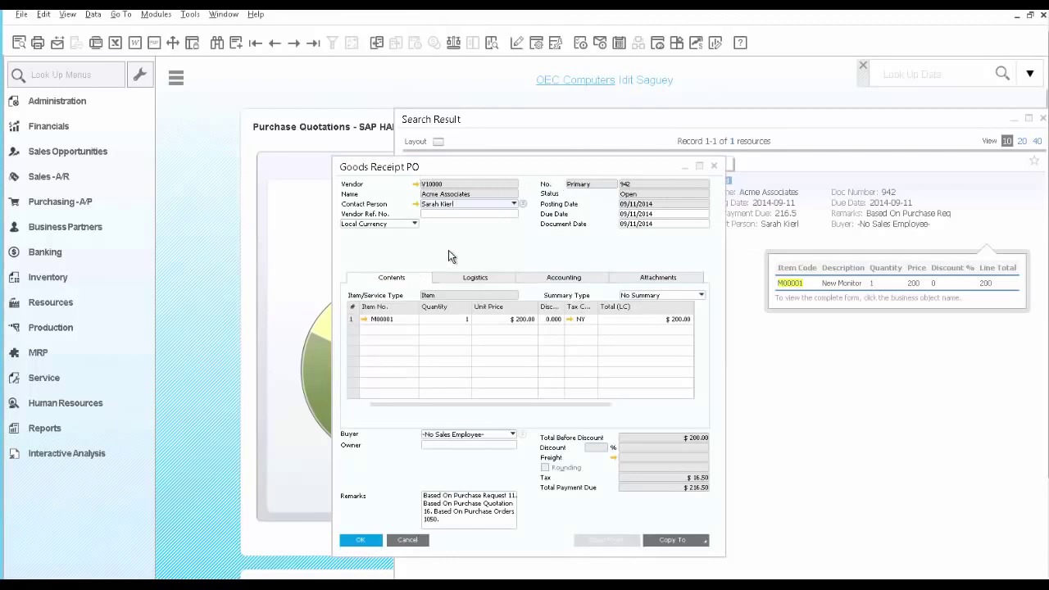
{"action": "right_click", "coordinate": [449, 249]}
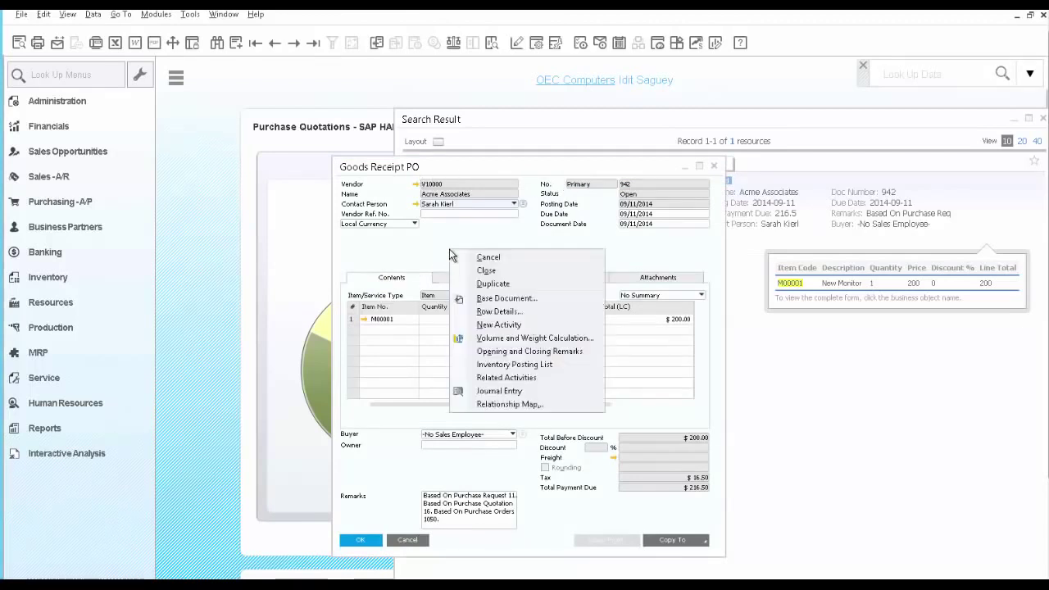
{"action": "left_click", "coordinate": [501, 404]}
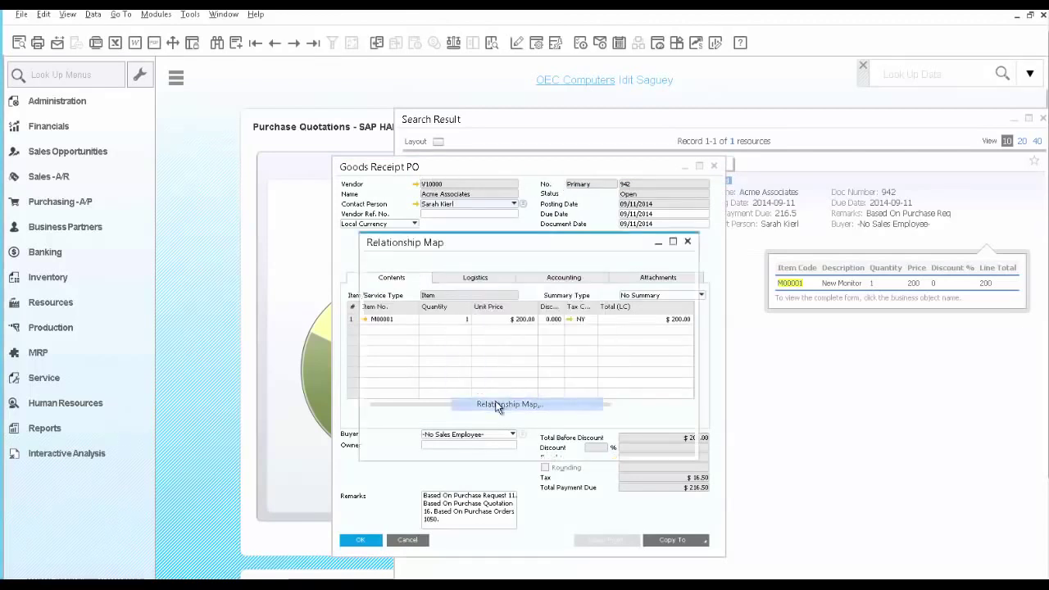